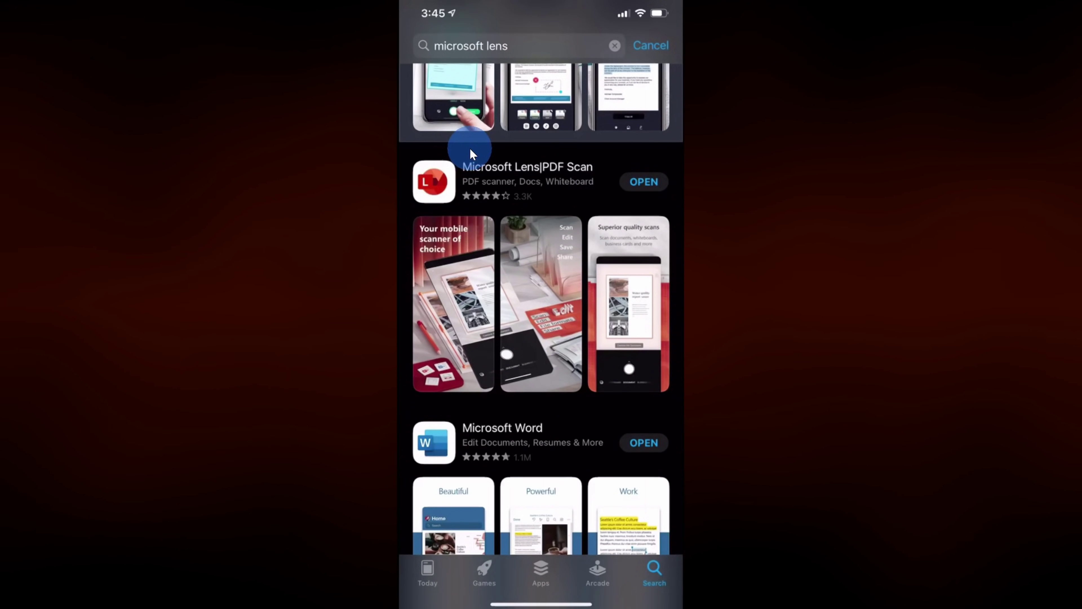
pyautogui.scroll(1, 470, 147)
pyautogui.scroll(-2, 470, 147)
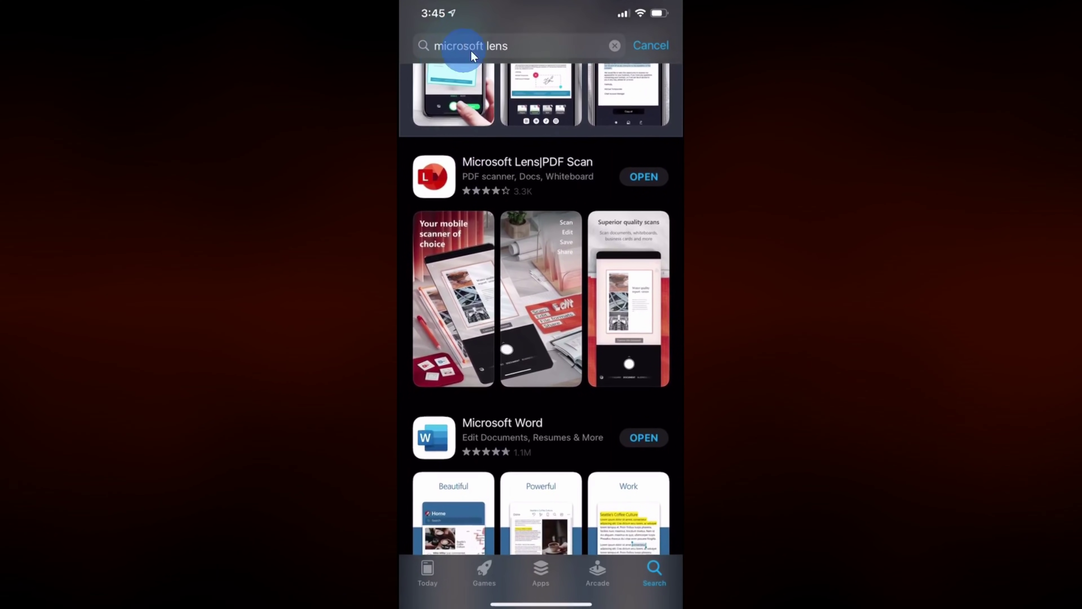
pyautogui.scroll(1, 486, 64)
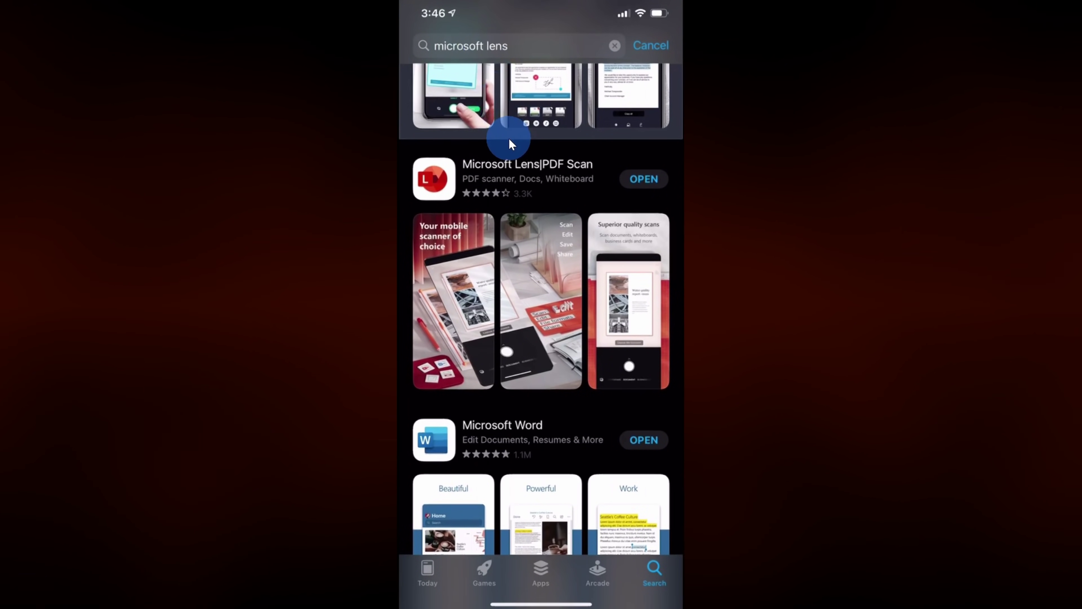
pyautogui.scroll(-1, 511, 144)
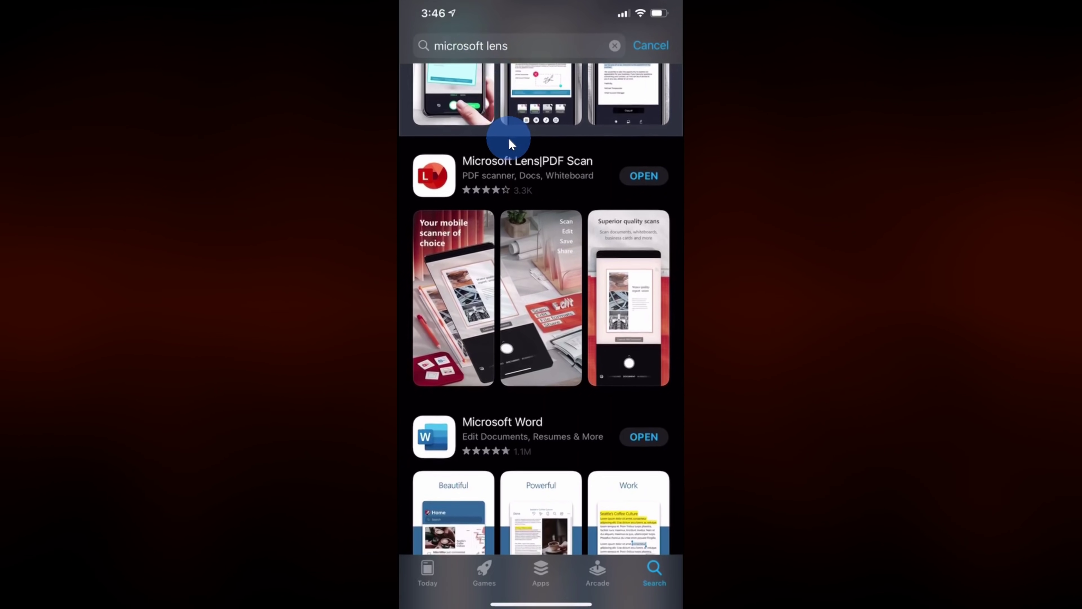
pyautogui.scroll(-2, 480, 71)
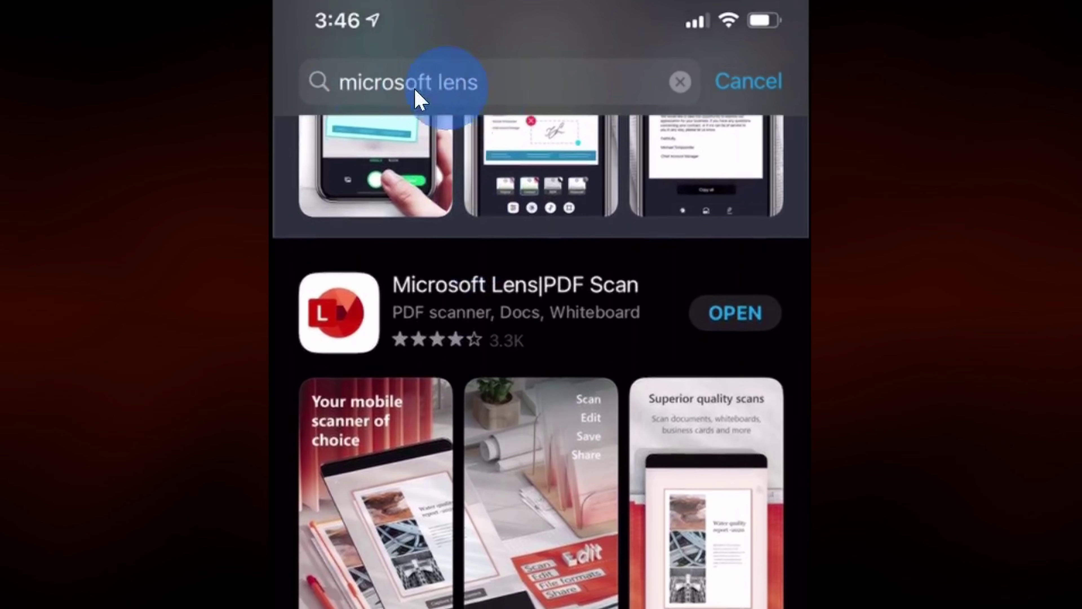
pyautogui.scroll(-5, 445, 367)
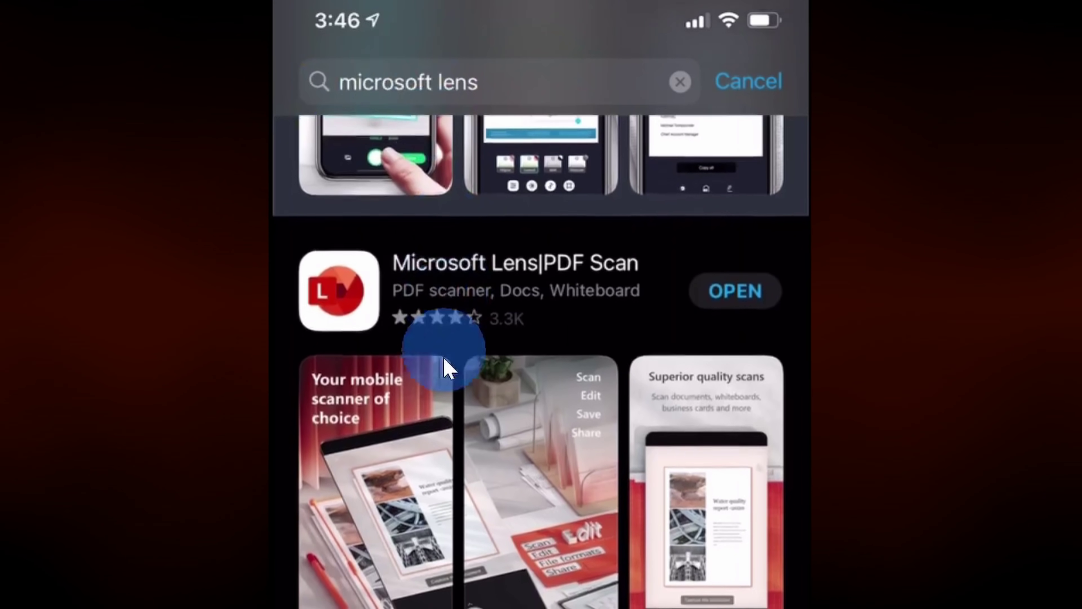
pyautogui.scroll(-5, 446, 366)
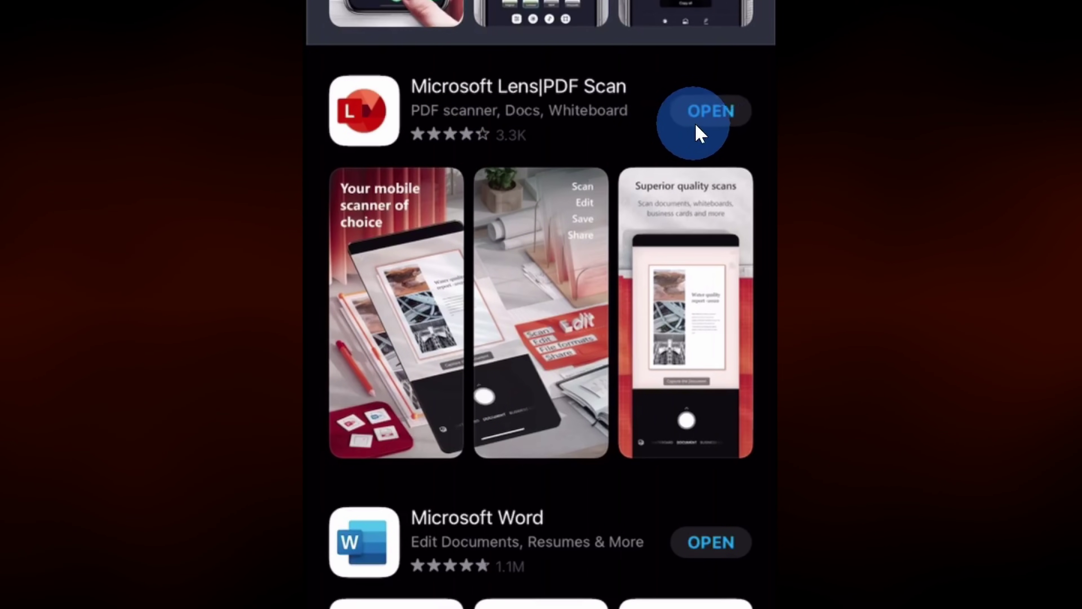
# Launch Microsoft Lens from its store listing and frame the Nerd Monthly letter in Document mode
pyautogui.click(698, 133)
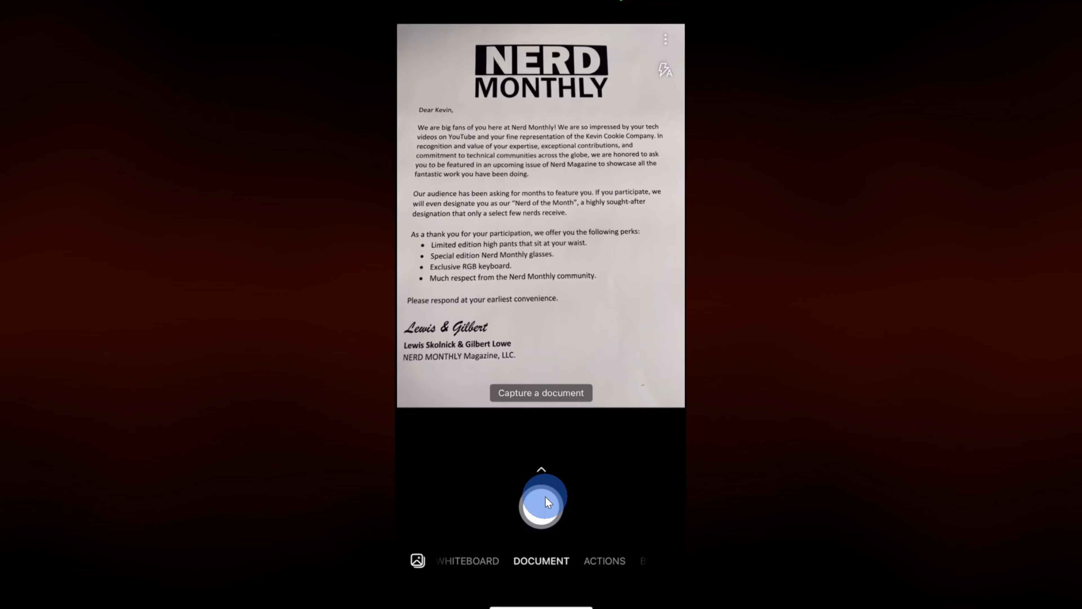
# Photograph the Nerd Monthly letter, pull the bottom crop edge up to the page, and confirm
pyautogui.click(546, 497)
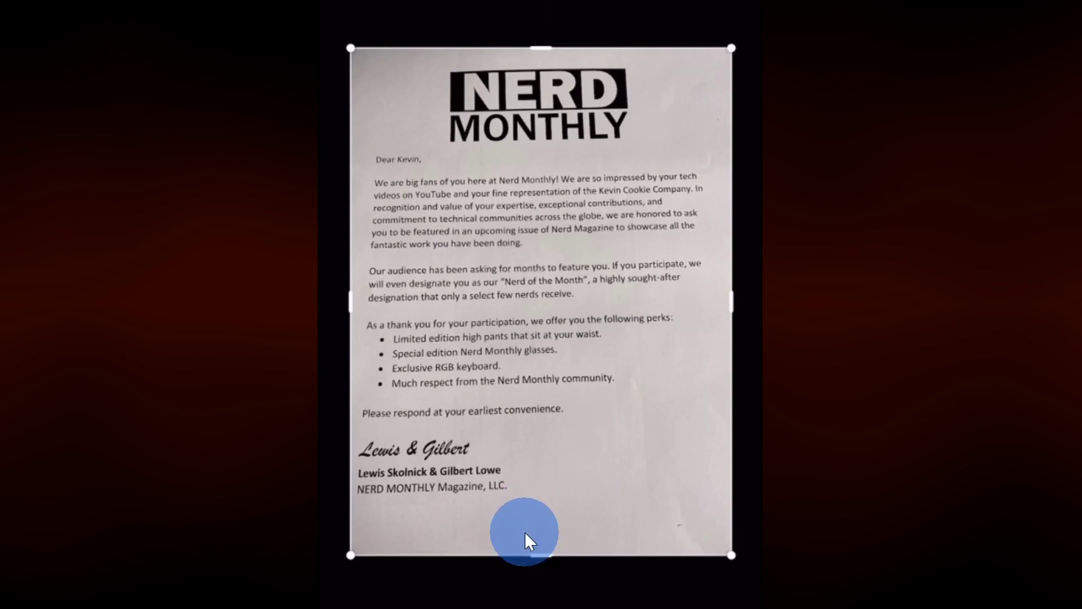
pyautogui.moveTo(525, 533); pyautogui.dragTo(529, 504)
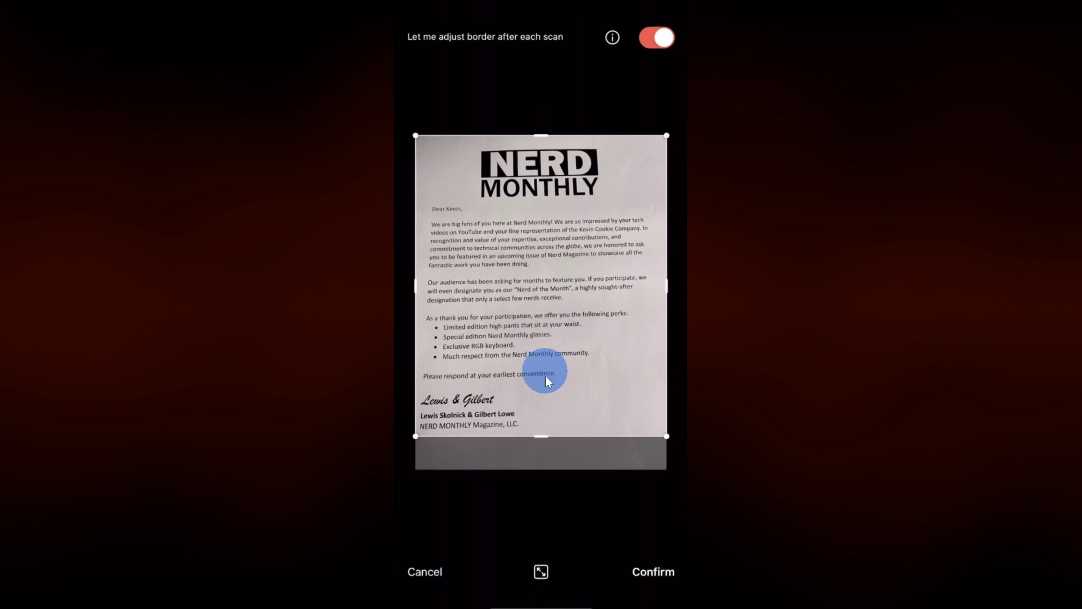
pyautogui.click(654, 576)
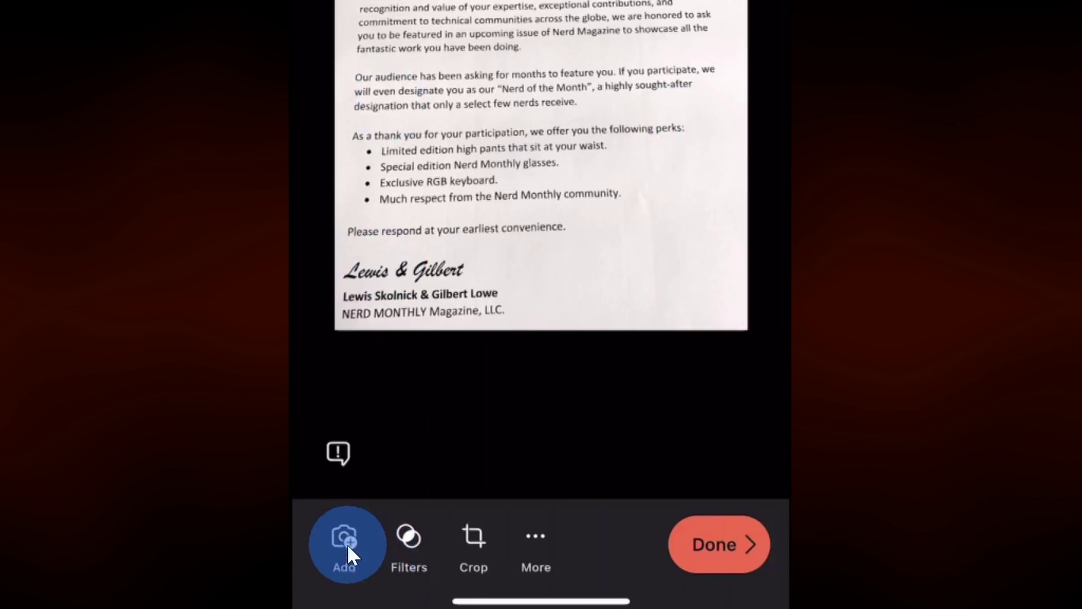
# Compare the scan filters, apply Document to the letter, and close the filter strip
pyautogui.click(410, 544)
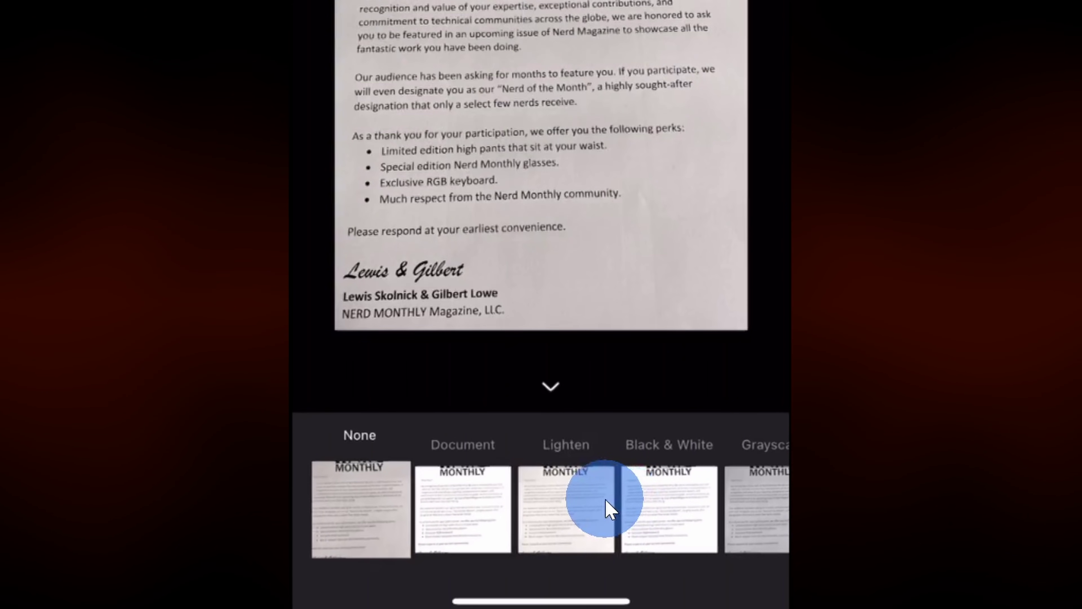
pyautogui.click(382, 486)
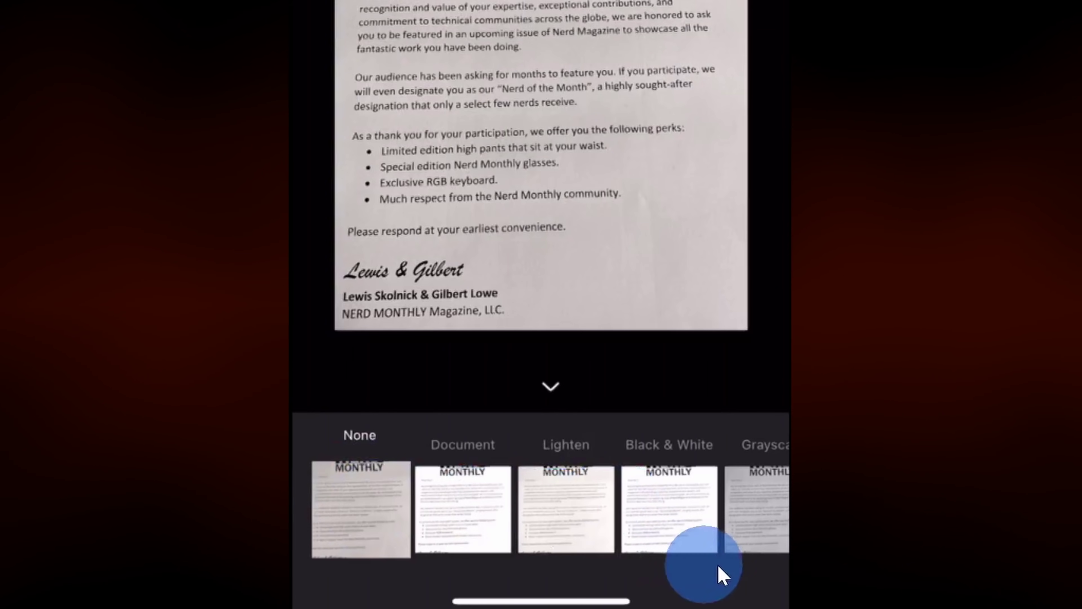
pyautogui.hscroll(3, 746, 546)
pyautogui.moveTo(766, 520); pyautogui.dragTo(460, 503)
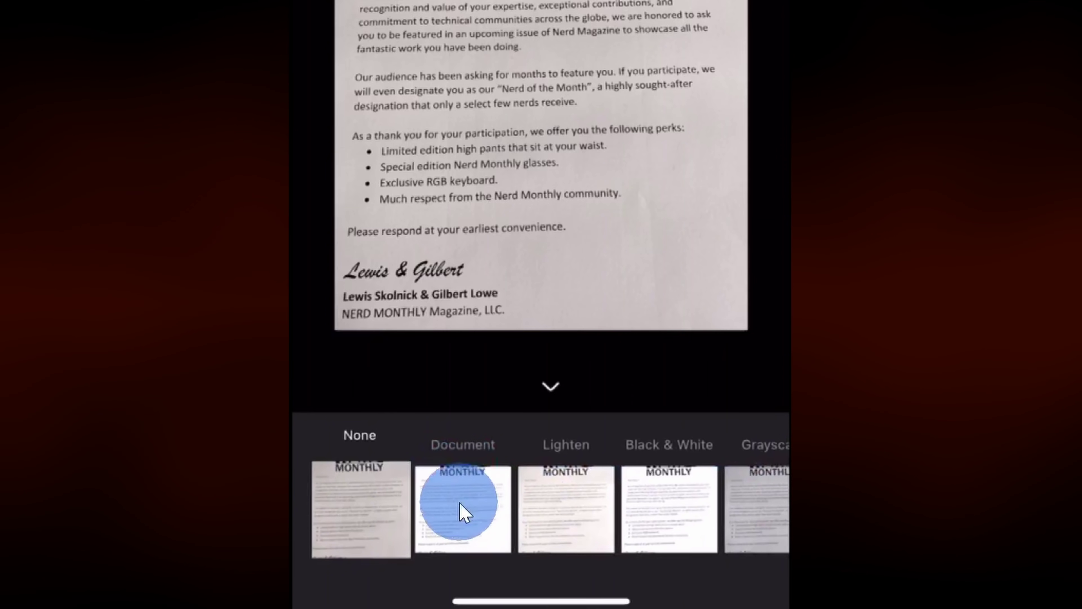
pyautogui.click(463, 521)
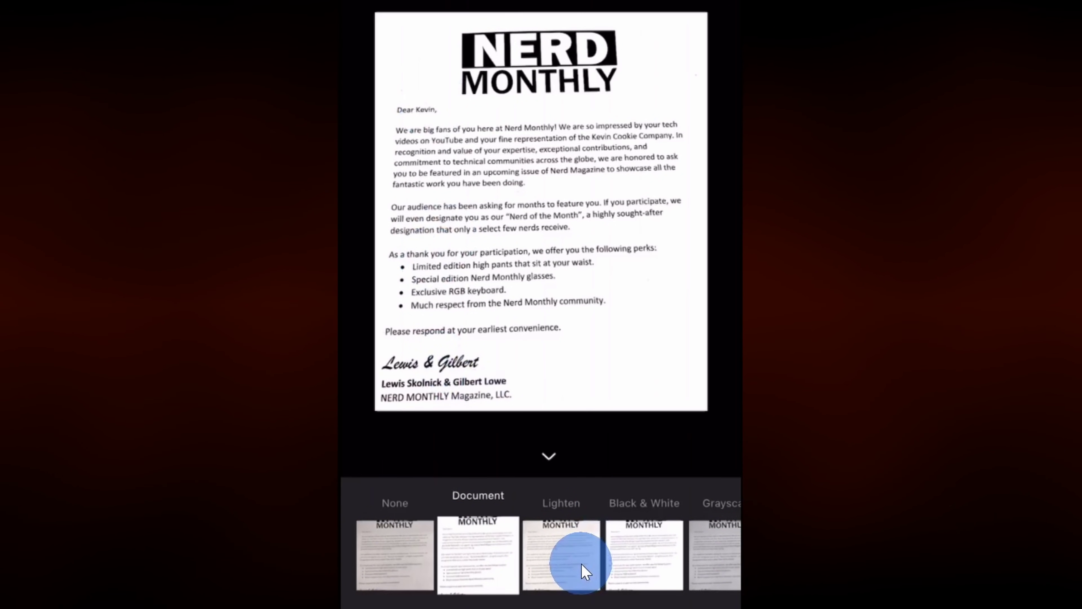
pyautogui.hscroll(5, 586, 571)
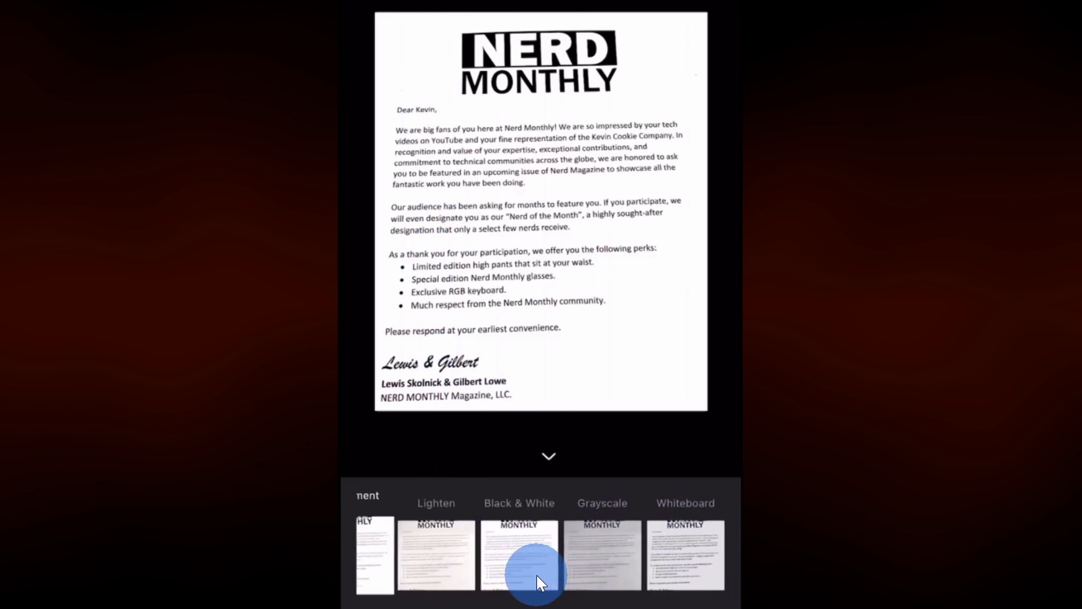
pyautogui.hscroll(-5, 536, 574)
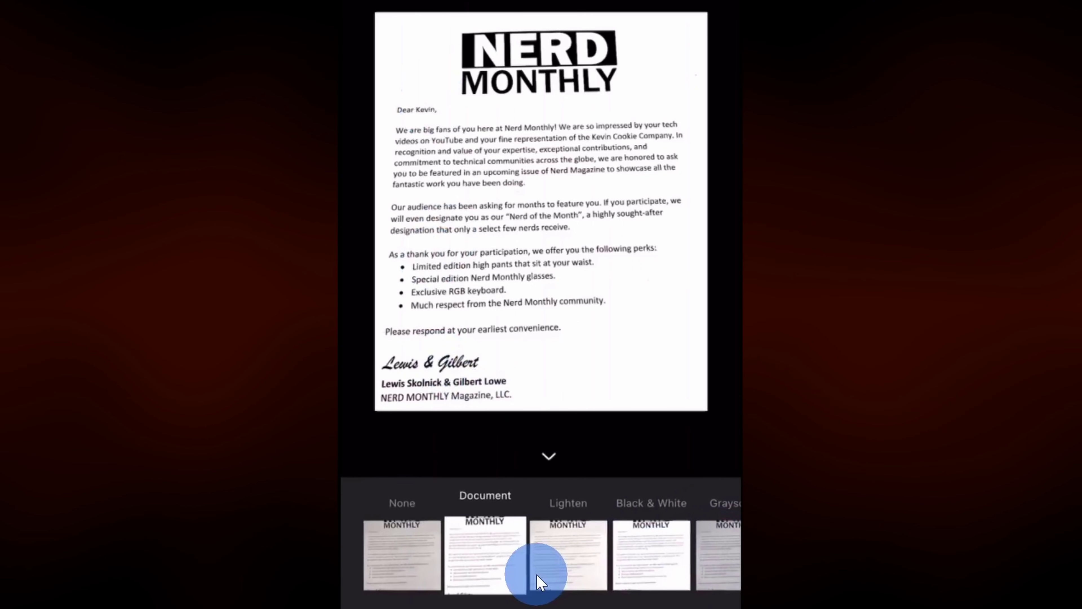
pyautogui.click(549, 460)
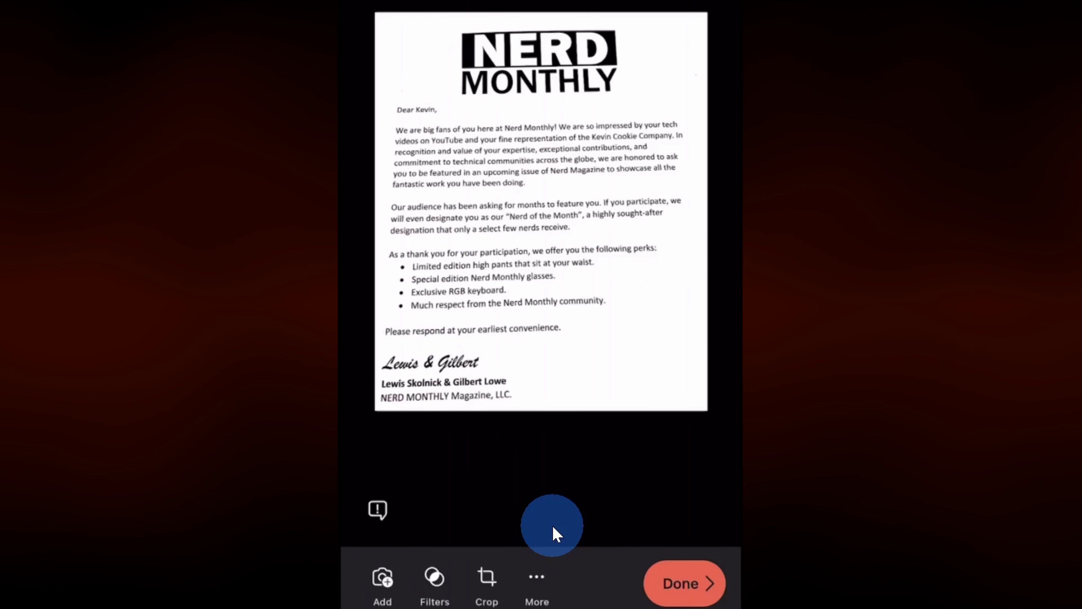
pyautogui.click(538, 580)
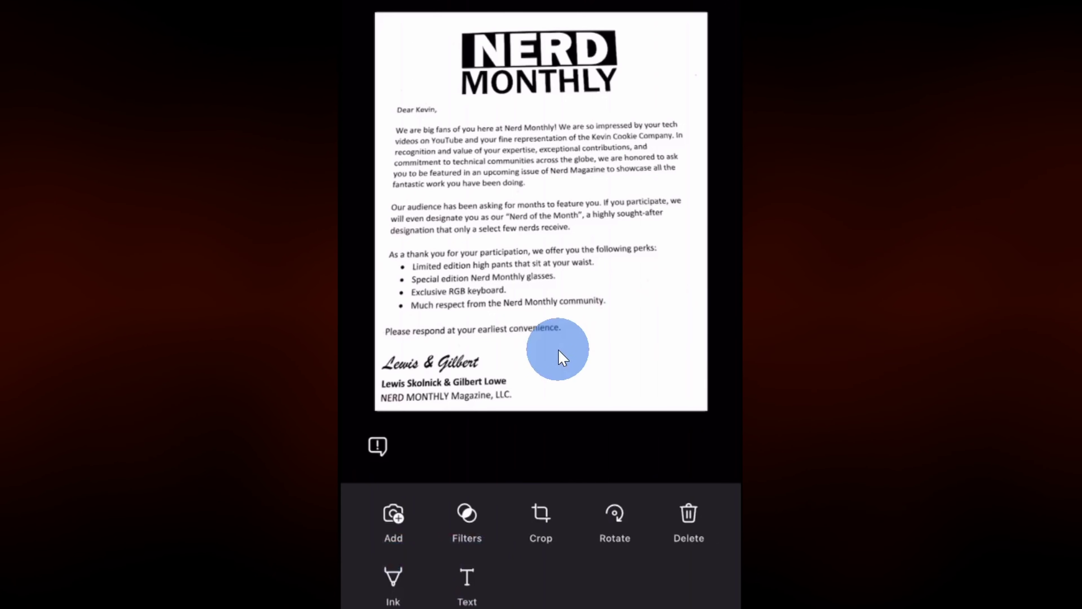
pyautogui.click(562, 358)
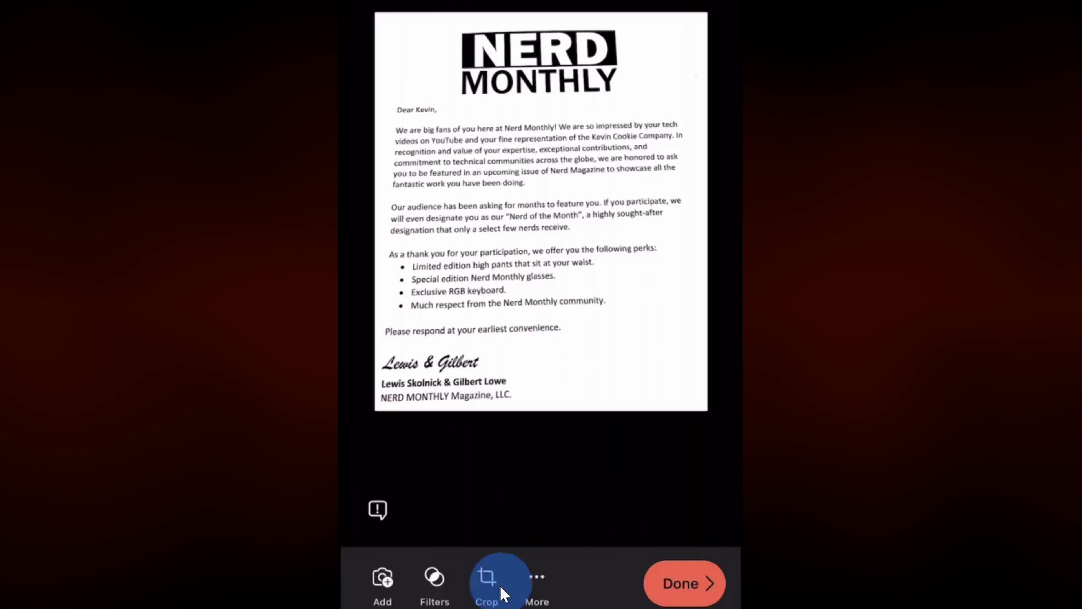
# Review export destinations for 'Nerd monthly': PDF's Phone Storage/OneDrive options, then Share To
pyautogui.click(674, 583)
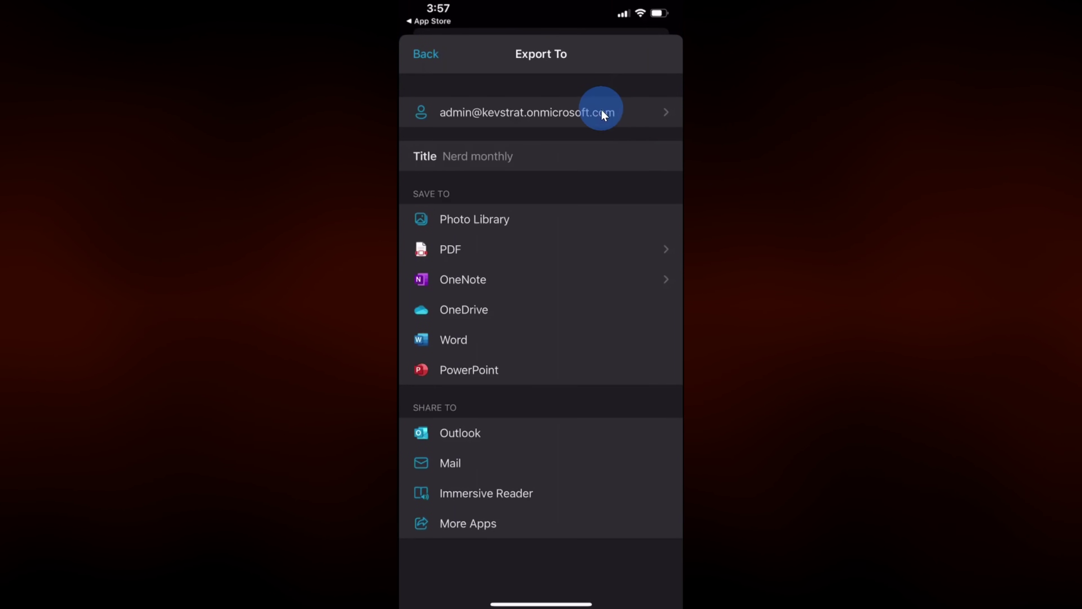
pyautogui.moveTo(604, 142); pyautogui.dragTo(592, 97)
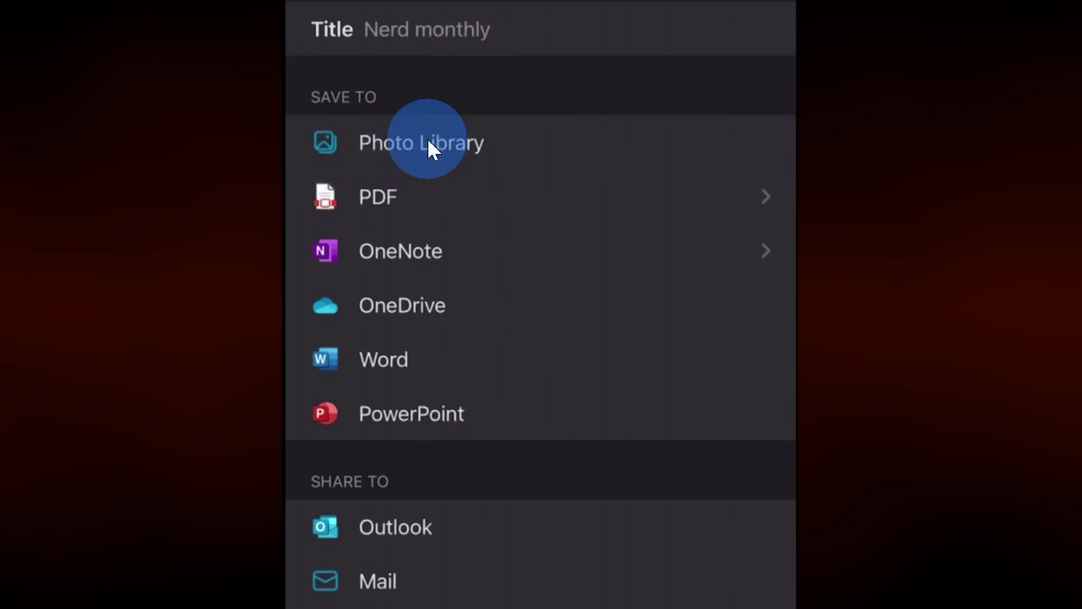
pyautogui.click(505, 211)
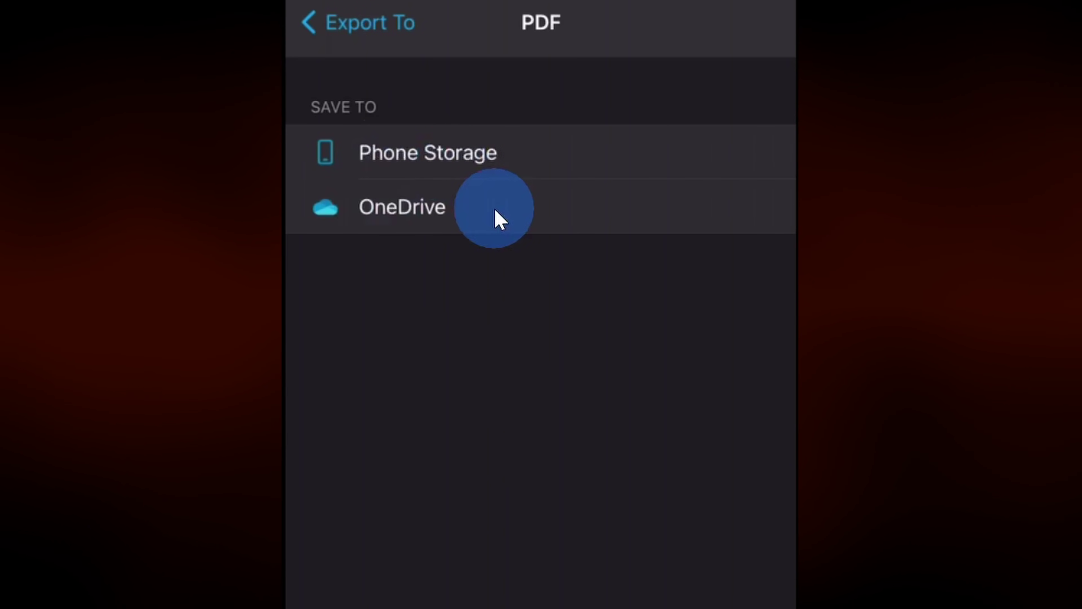
pyautogui.click(499, 220)
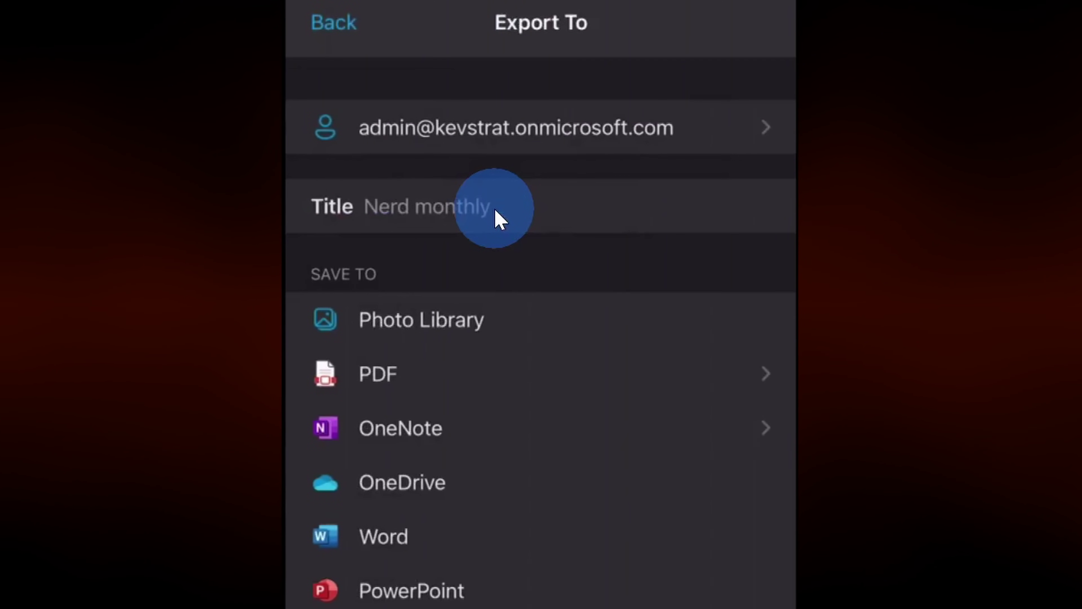
pyautogui.scroll(-5, 469, 192)
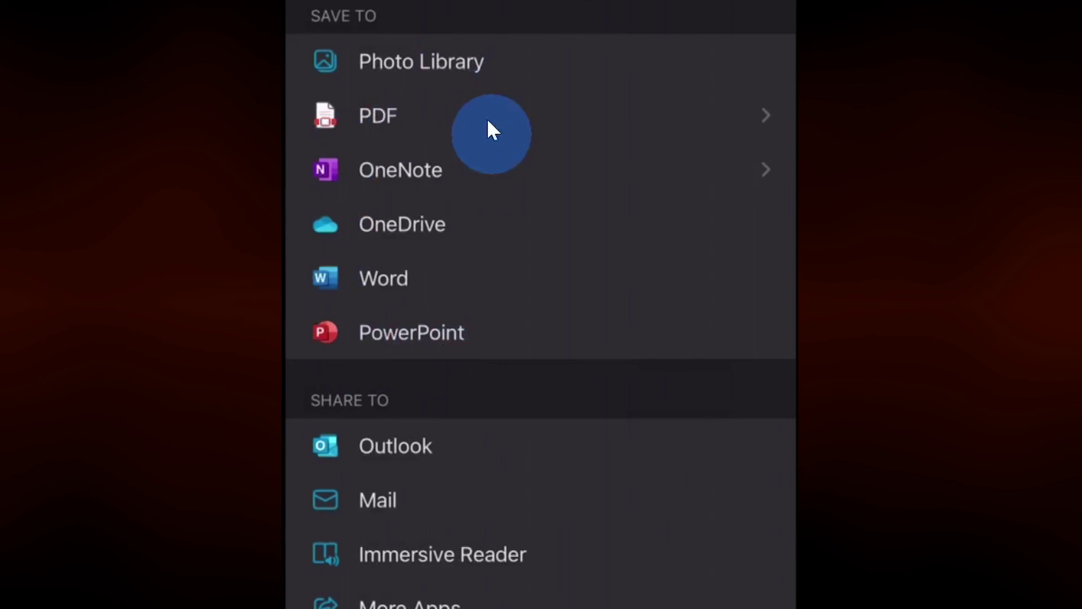
pyautogui.scroll(-4, 379, 427)
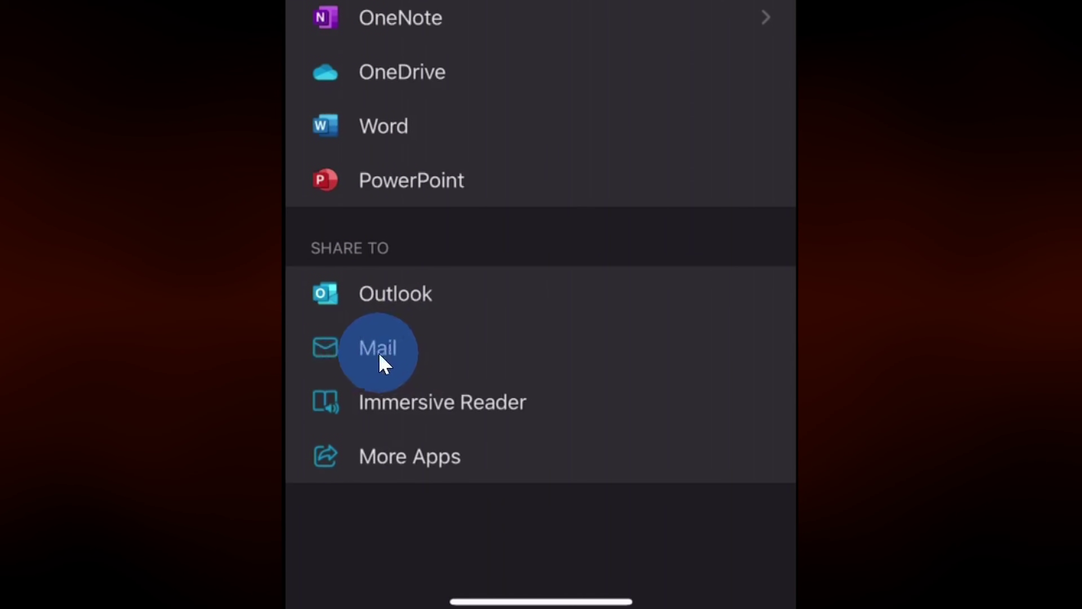
# Check voice settings, then play the letter aloud in Immersive Reader and pause it
pyautogui.click(521, 404)
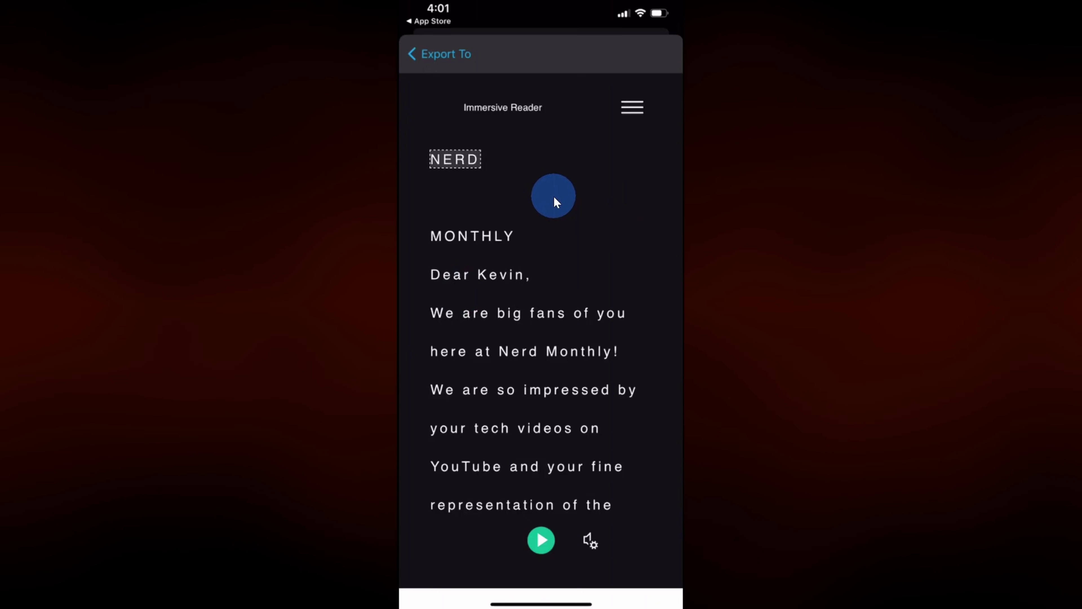
pyautogui.scroll(-4, 532, 206)
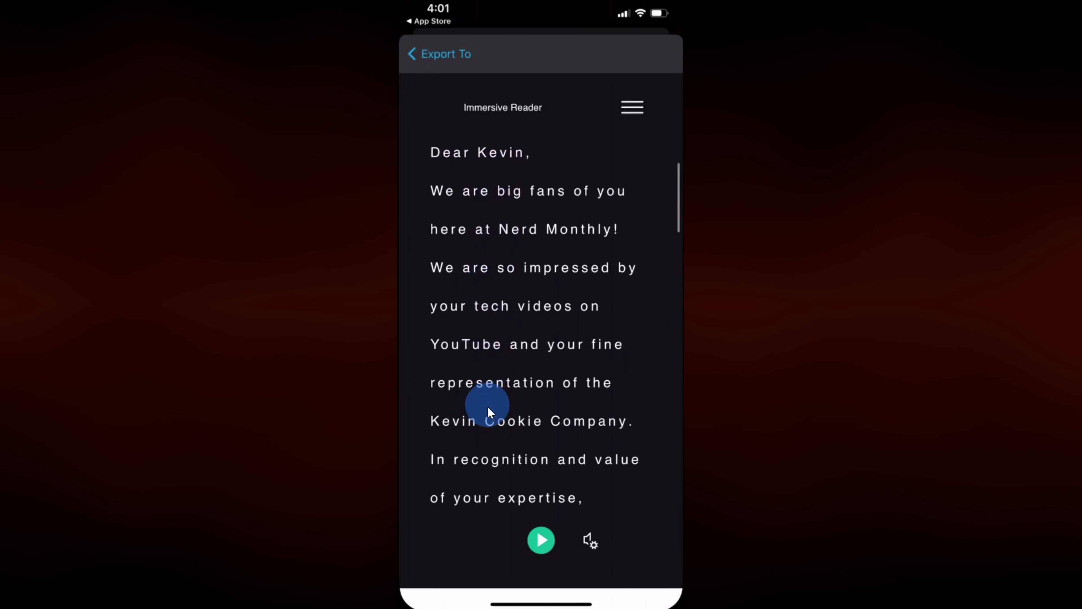
pyautogui.scroll(3, 636, 332)
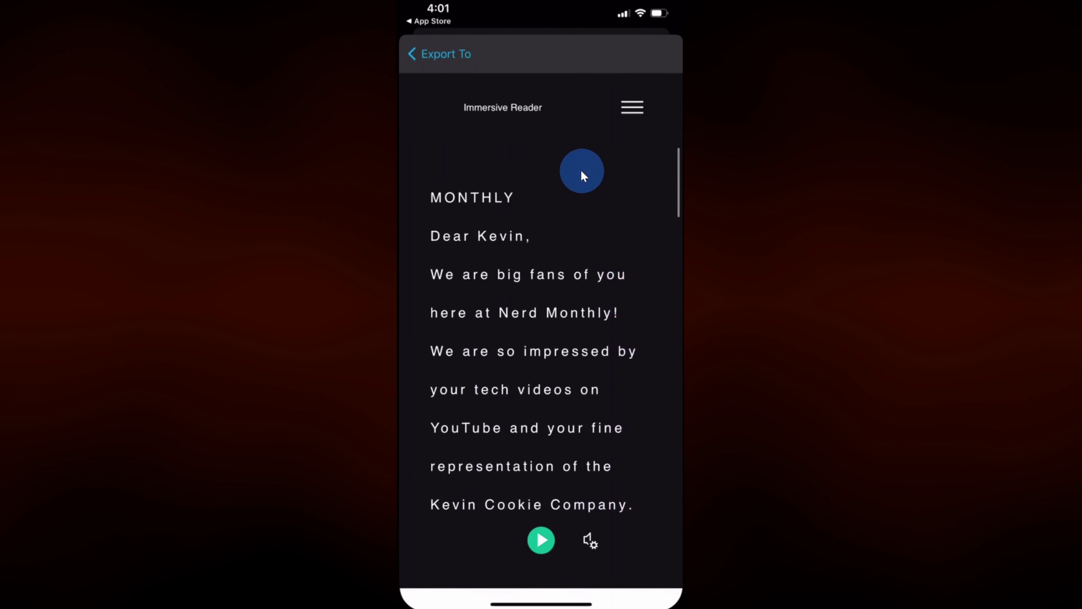
pyautogui.scroll(2, 582, 175)
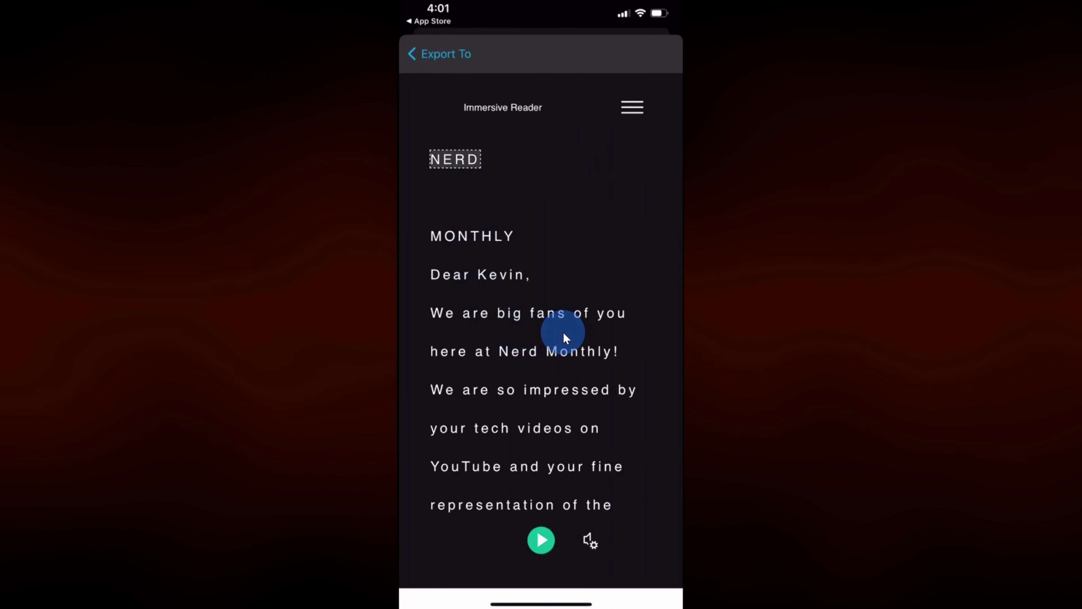
pyautogui.click(622, 505)
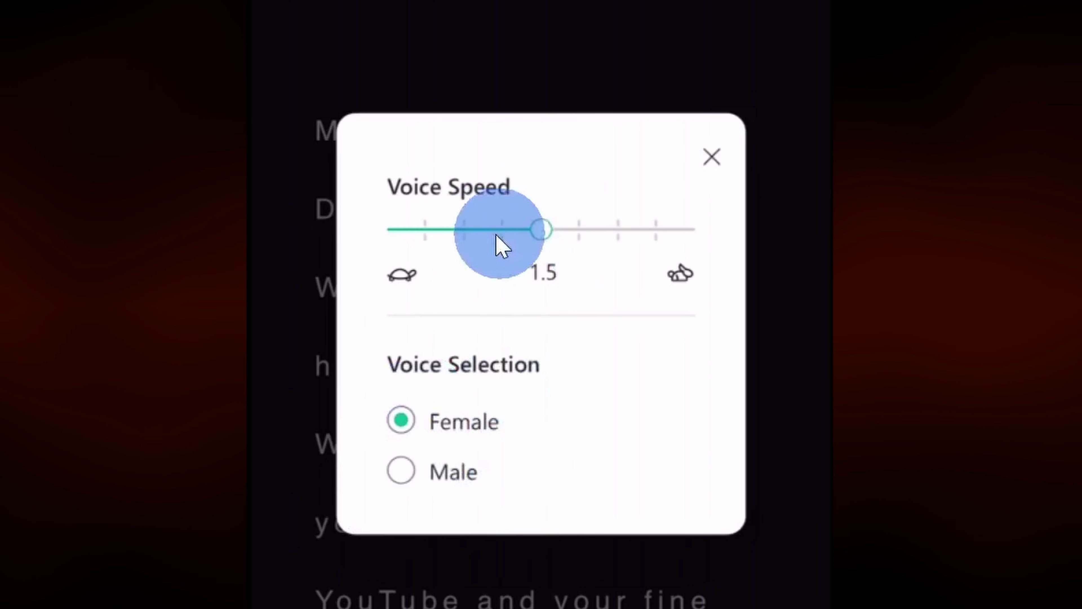
pyautogui.click(712, 157)
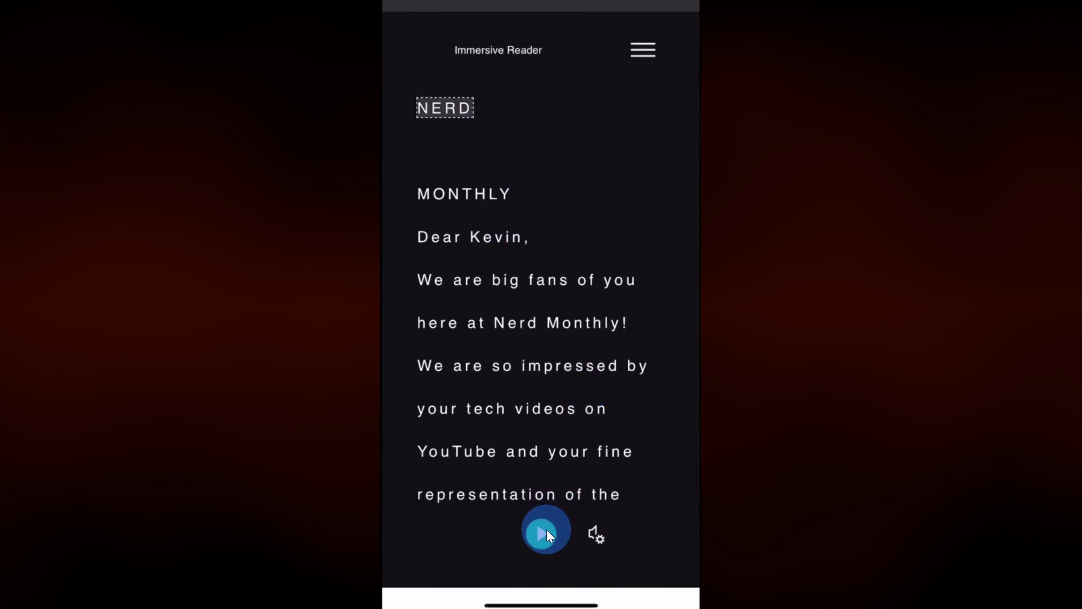
pyautogui.click(538, 533)
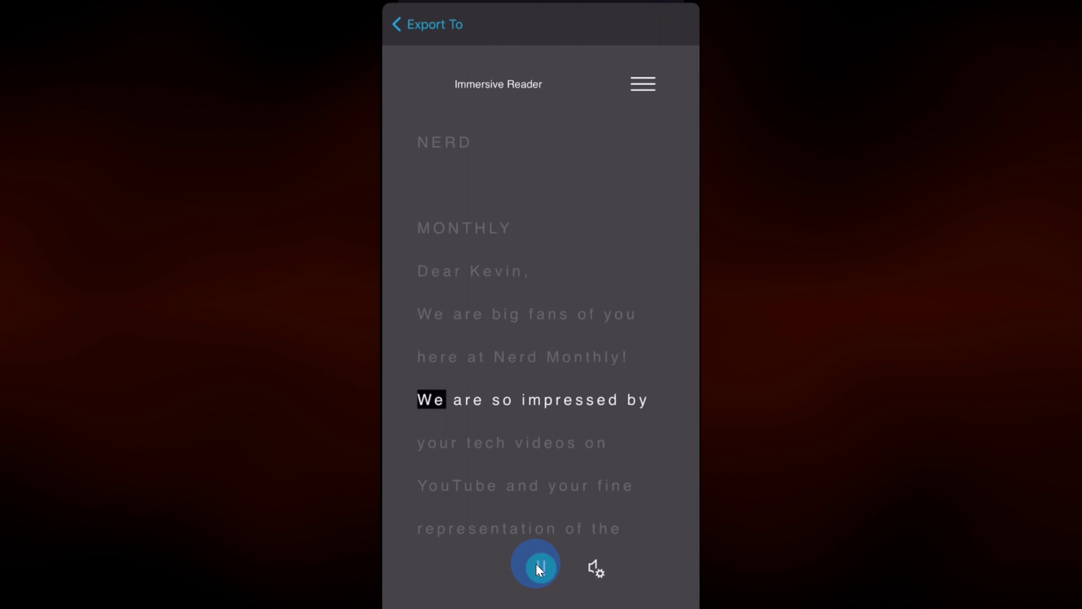
pyautogui.click(539, 569)
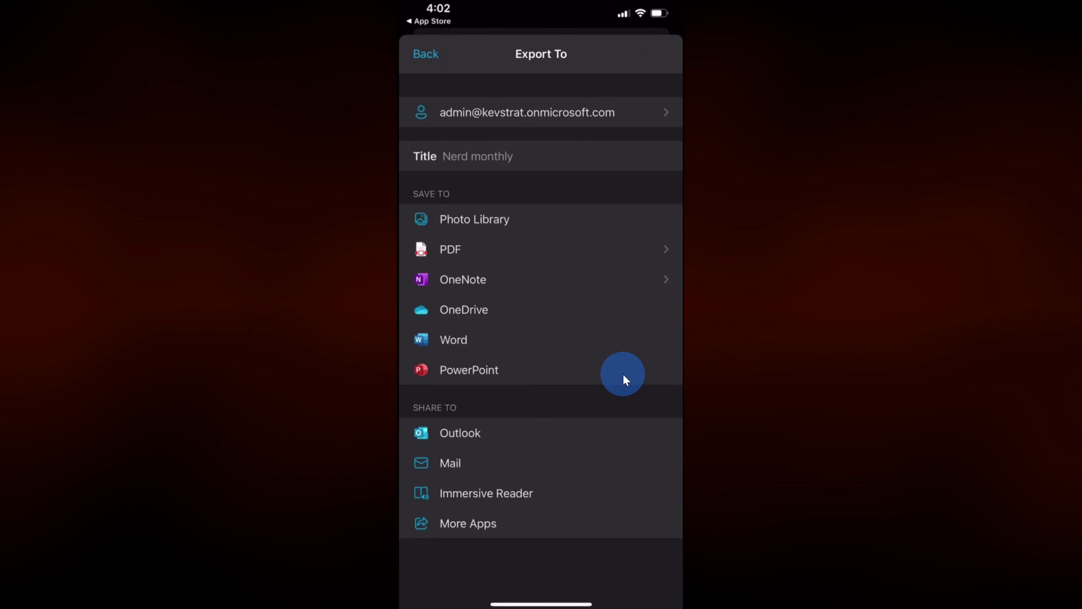
# Save the scan to the photo library and browse its thumbnail in the Media gallery
pyautogui.click(490, 219)
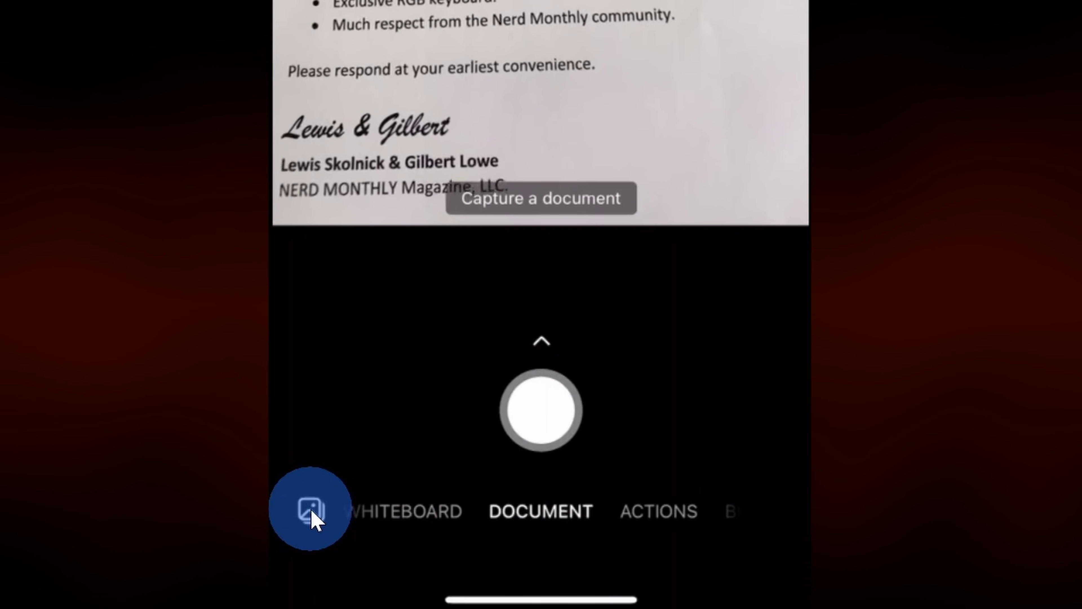
pyautogui.click(313, 514)
pyautogui.scroll(-5, 316, 520)
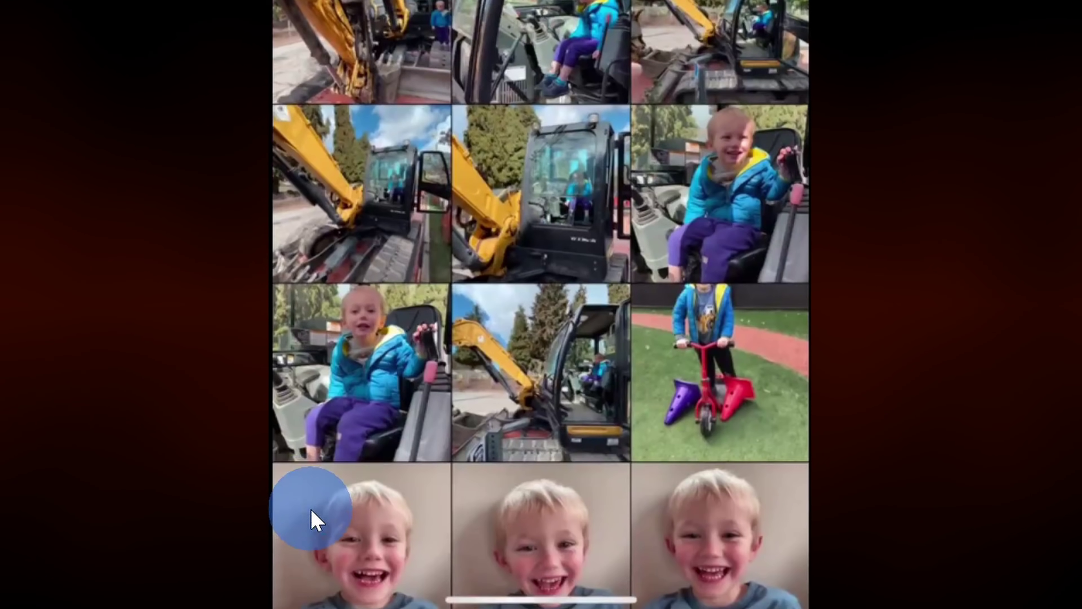
pyautogui.scroll(-2, 582, 279)
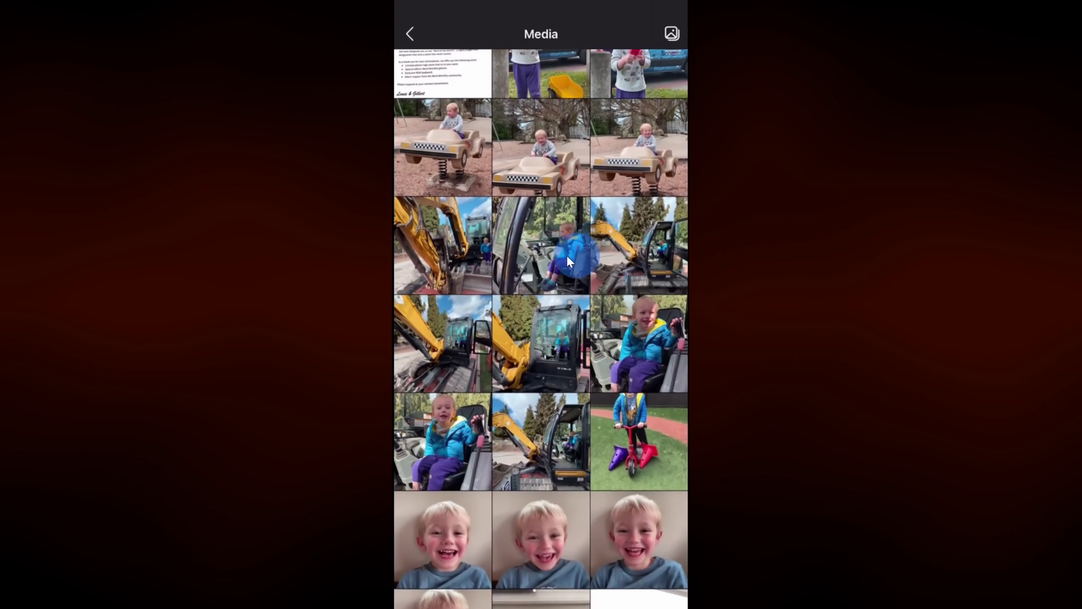
pyautogui.scroll(2, 523, 274)
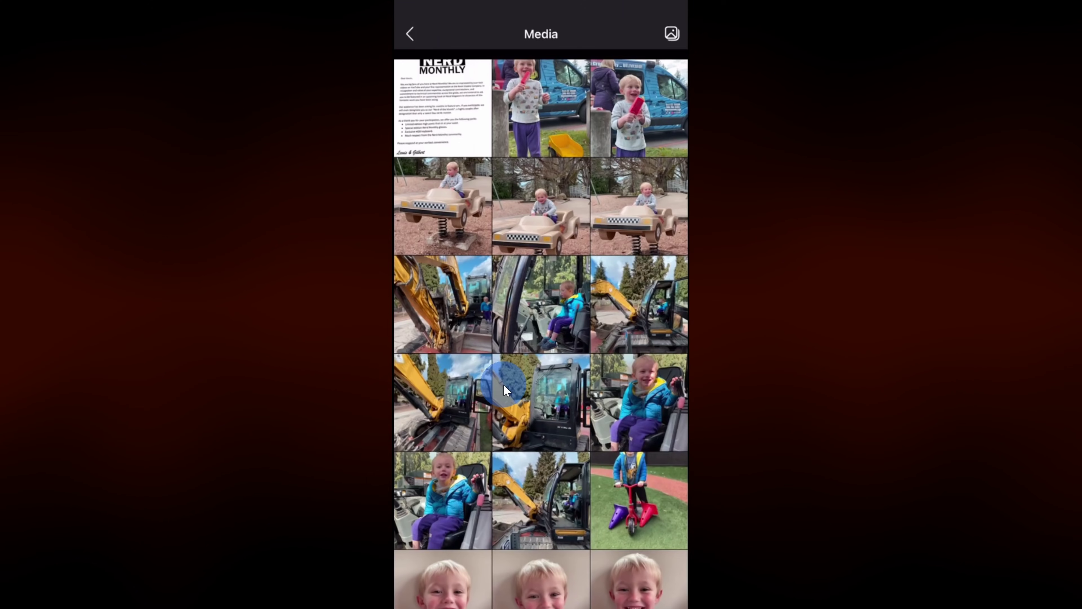
pyautogui.scroll(-1, 503, 383)
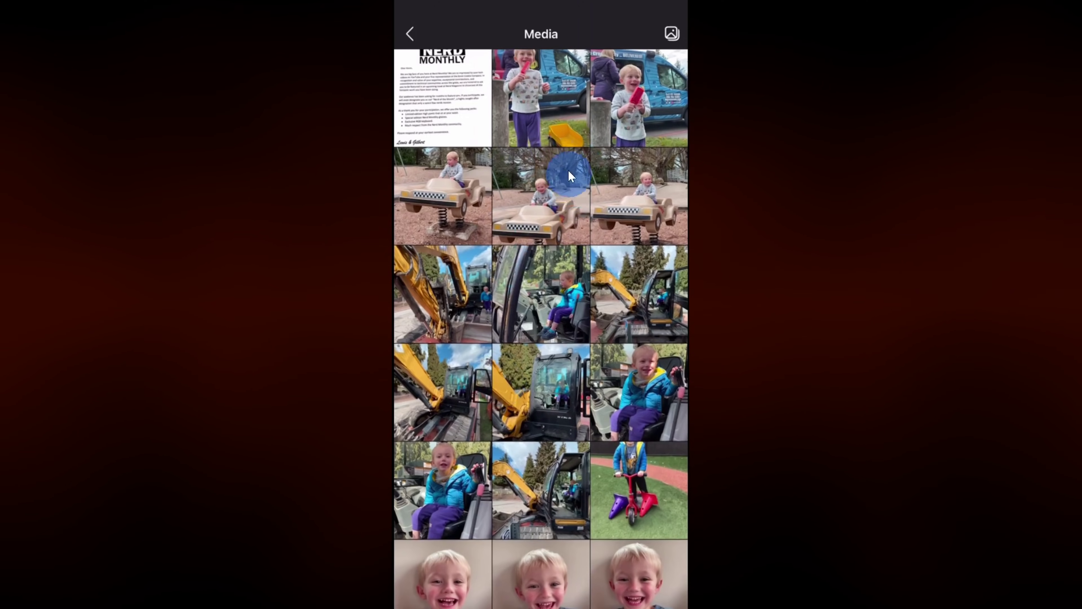
pyautogui.scroll(-3, 564, 208)
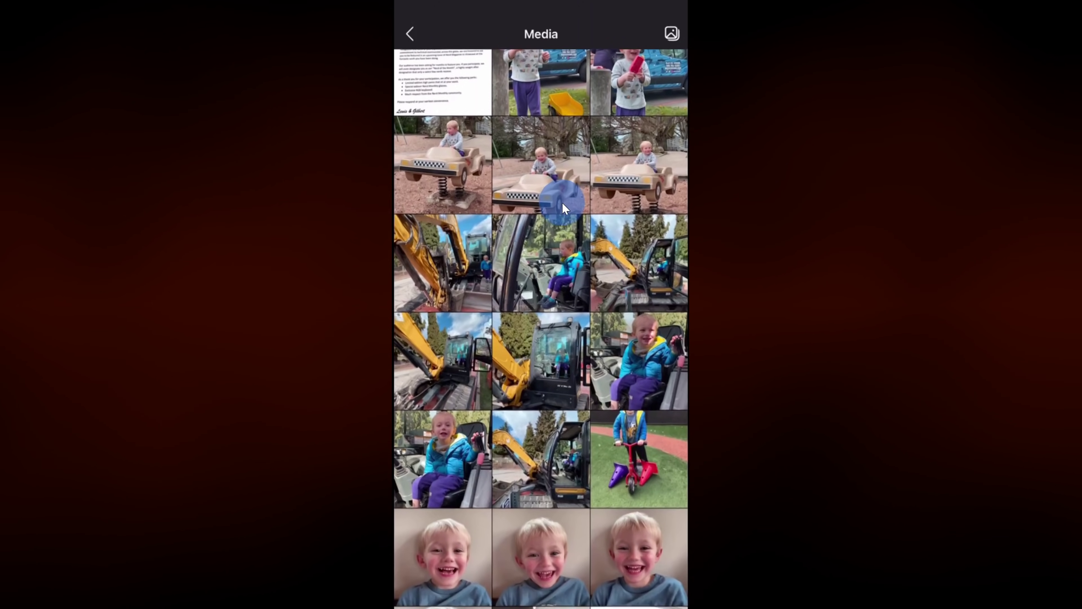
pyautogui.scroll(4, 563, 196)
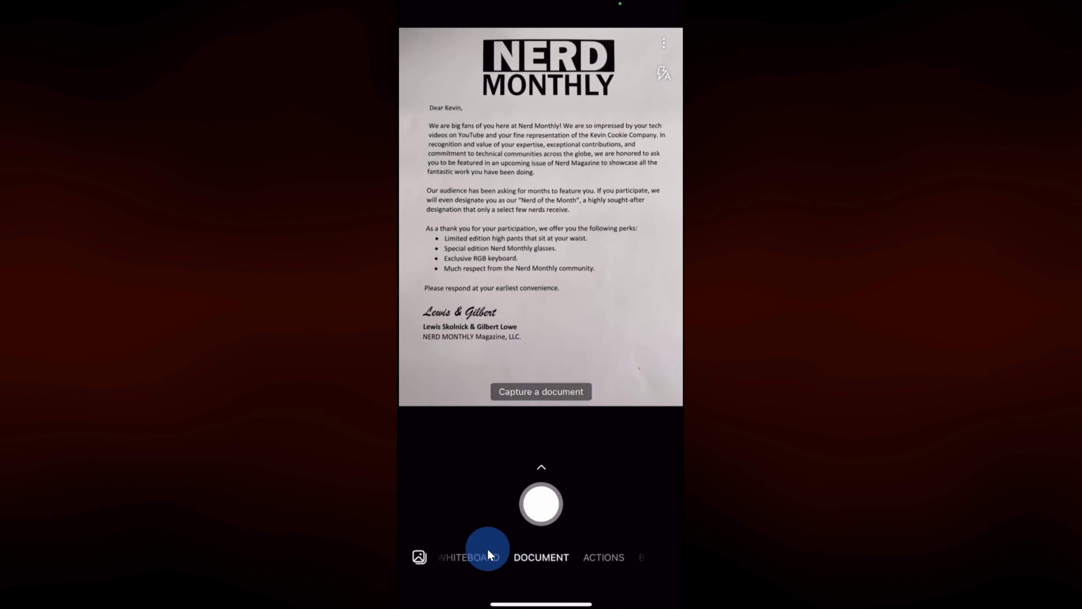
# Switch the camera from Whiteboard through Document to Actions mode for text extraction
pyautogui.click(458, 555)
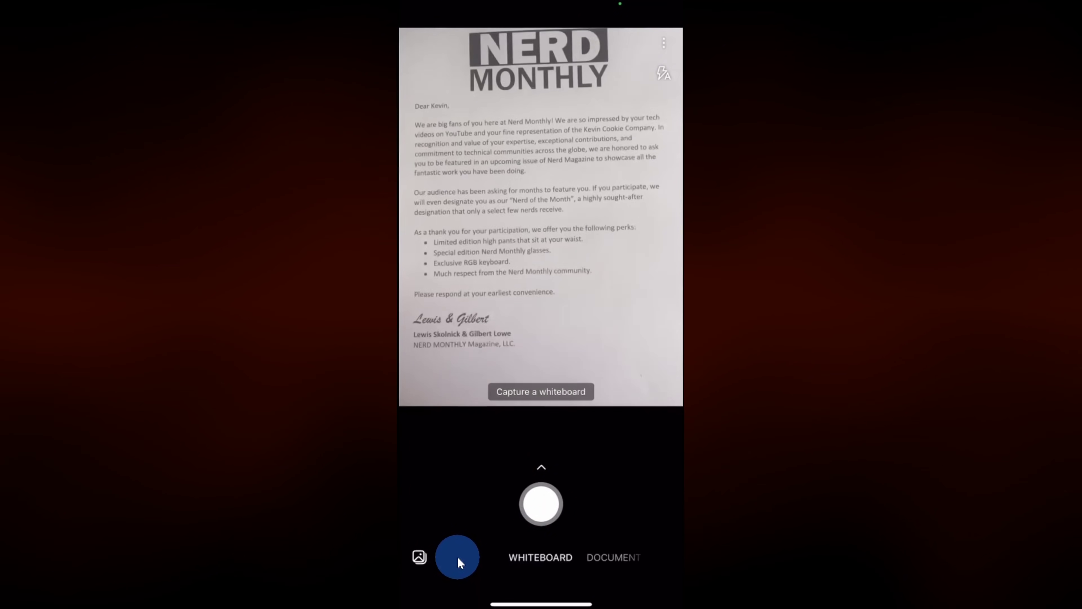
pyautogui.click(549, 556)
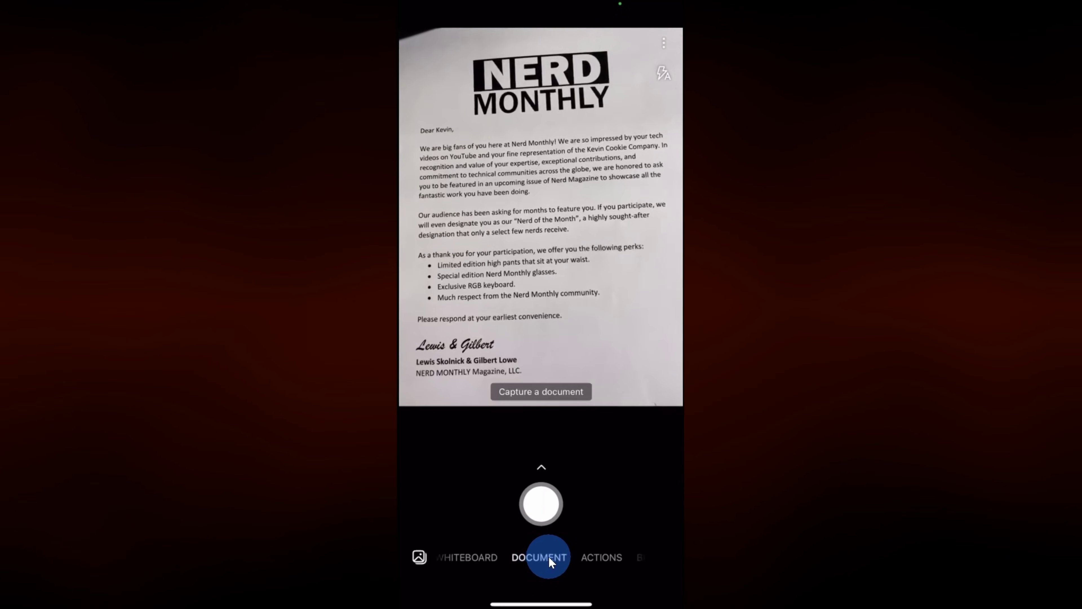
pyautogui.click(549, 556)
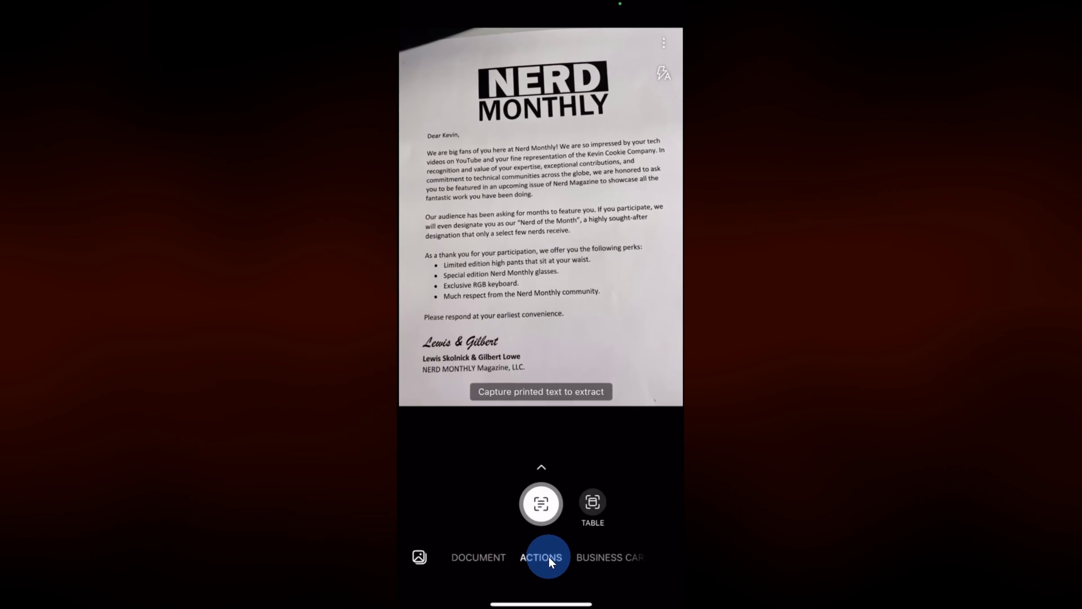
pyautogui.click(536, 494)
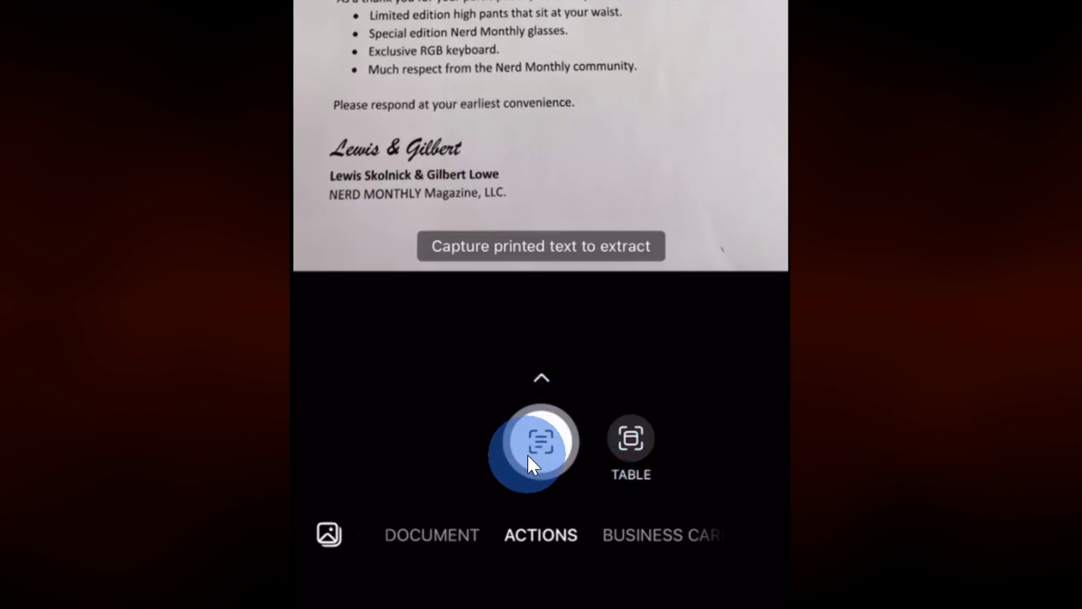
# Capture the letter in Actions mode, confirm the crop, and scroll through the extracted text
pyautogui.click(545, 444)
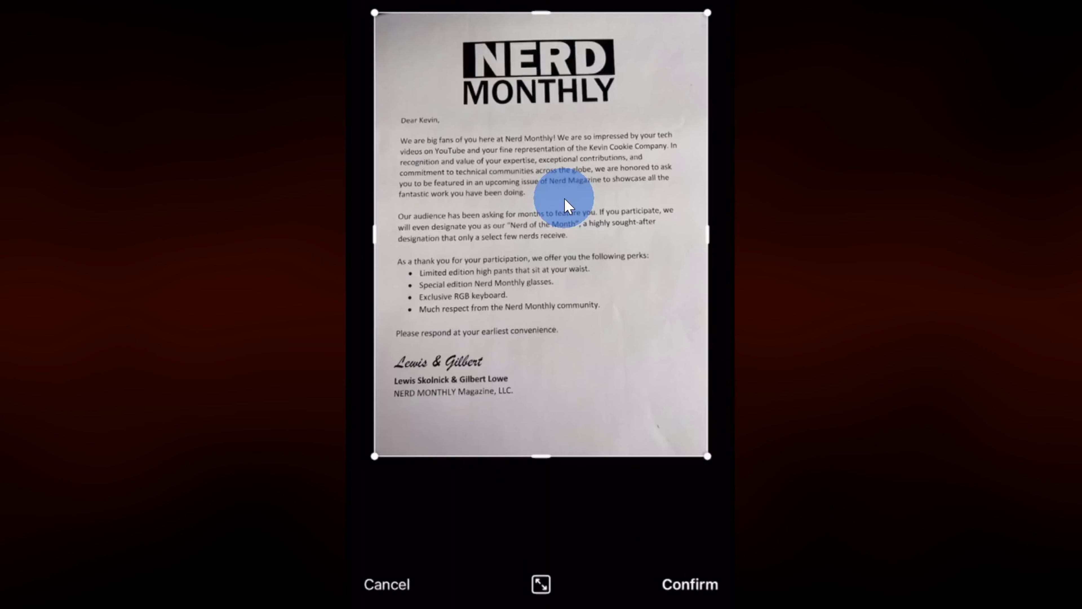
pyautogui.click(688, 583)
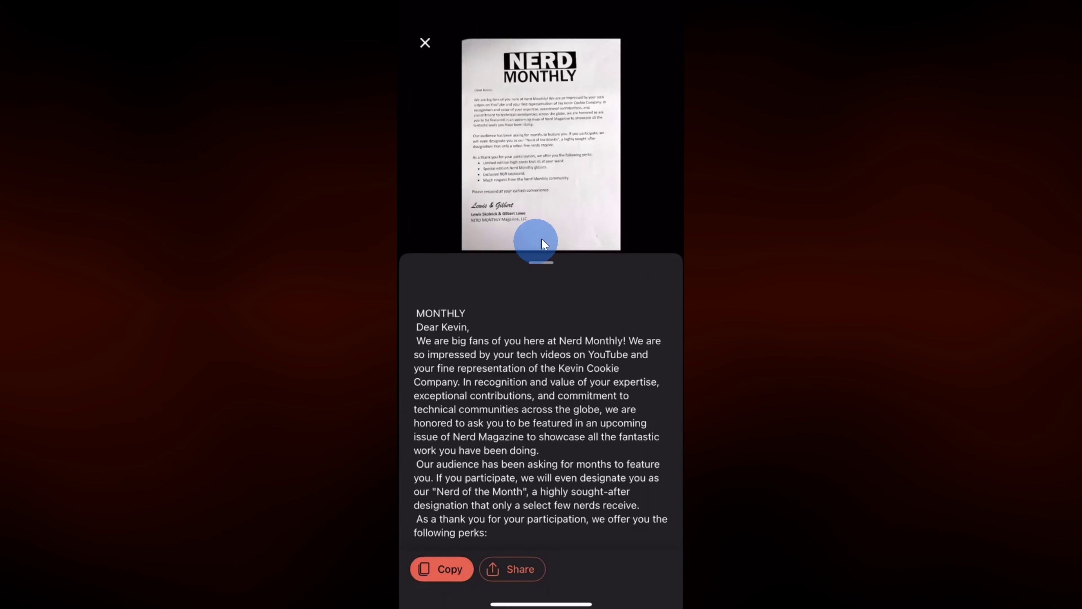
pyautogui.click(529, 341)
pyautogui.scroll(-5, 513, 356)
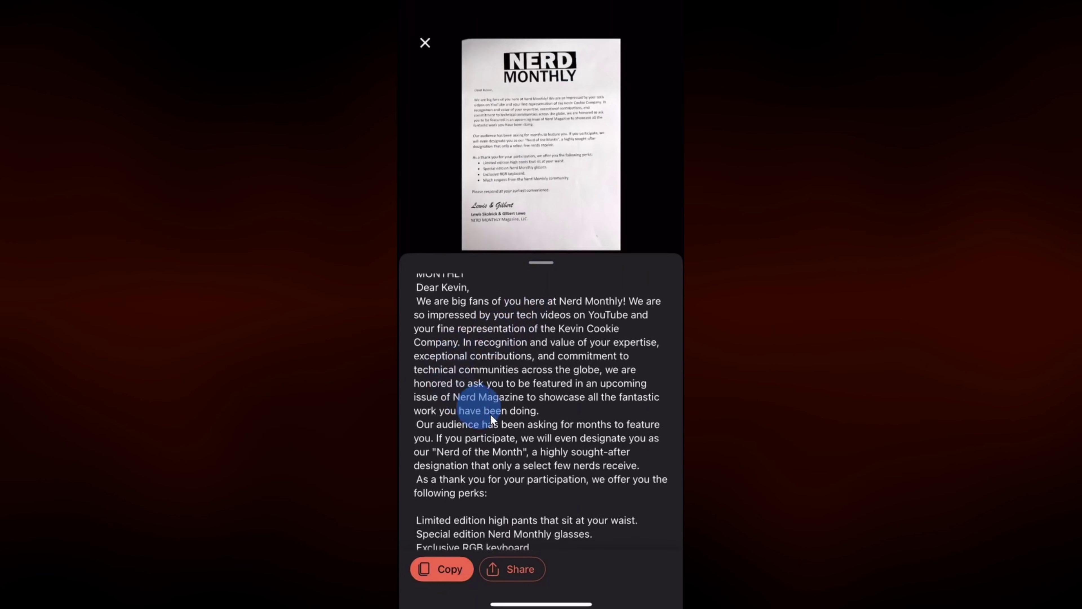
pyautogui.scroll(-1, 525, 326)
pyautogui.scroll(4, 547, 396)
pyautogui.scroll(1, 482, 376)
pyautogui.scroll(-4, 483, 420)
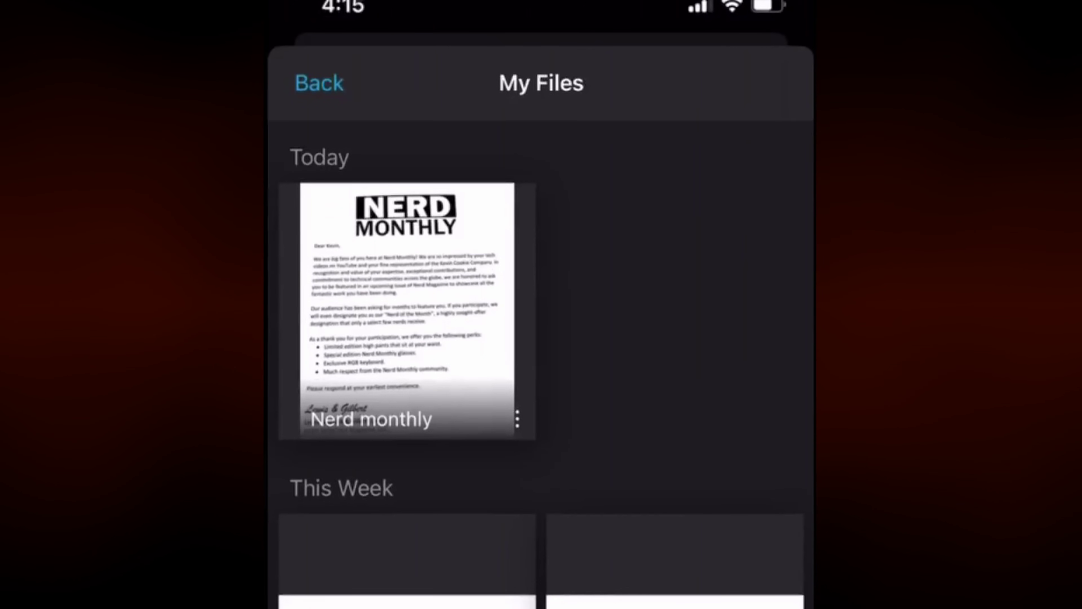
# Open the saved Nerd monthly scan's full preview from My Files
pyautogui.scroll(-2, 405, 213)
pyautogui.scroll(2, 405, 213)
pyautogui.moveTo(407, 216); pyautogui.dragTo(407, 209)
pyautogui.click(654, 357)
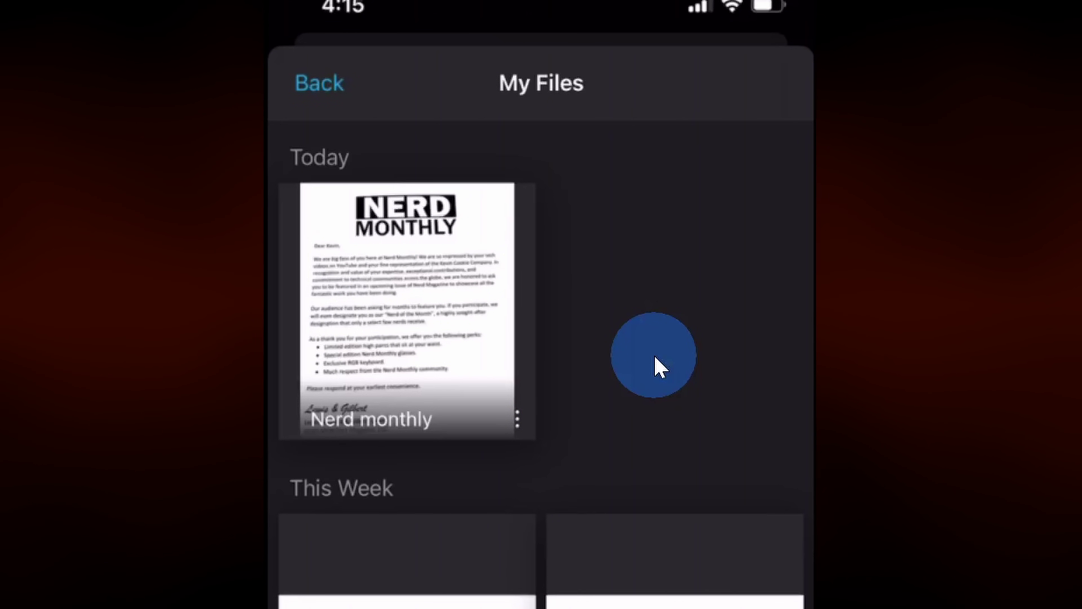
pyautogui.click(434, 294)
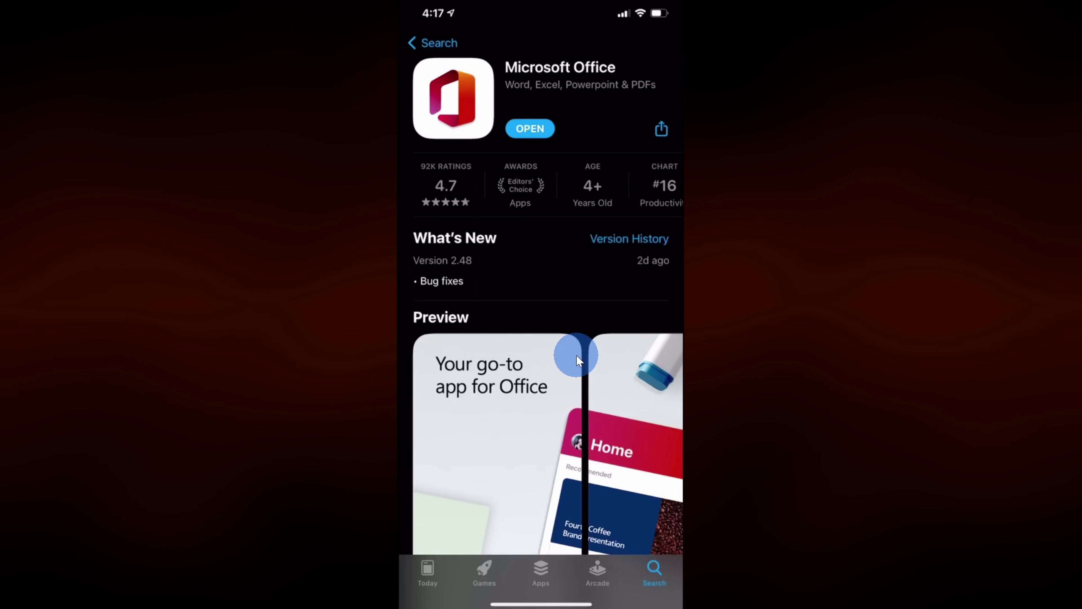
# Look over the Microsoft Office listing down to its Preview, then open the Office app
pyautogui.scroll(-2, 576, 355)
pyautogui.scroll(3, 577, 355)
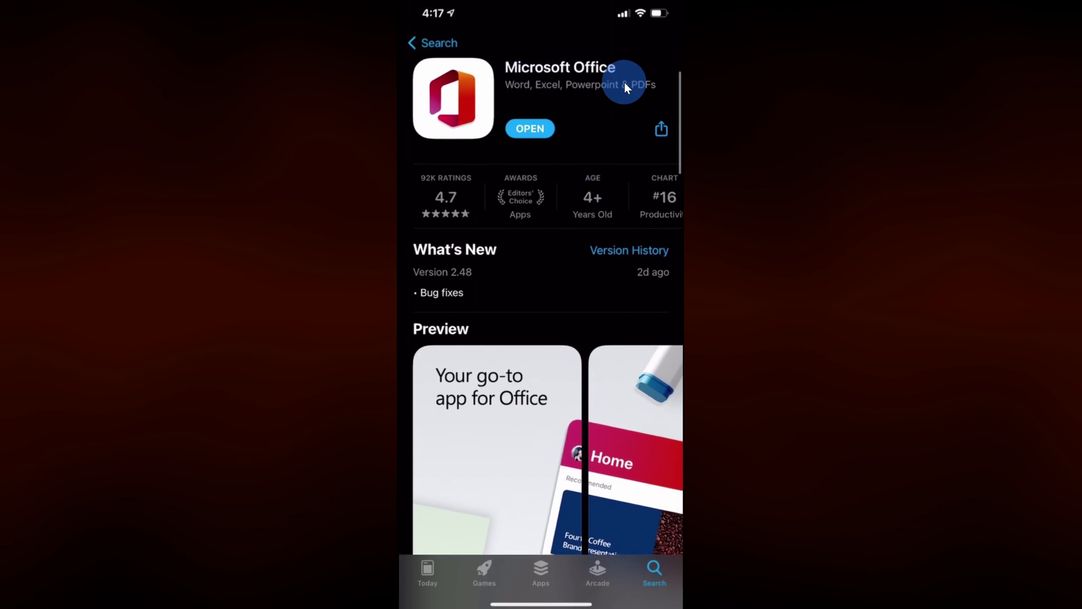
pyautogui.scroll(-1, 601, 243)
pyautogui.scroll(-5, 600, 247)
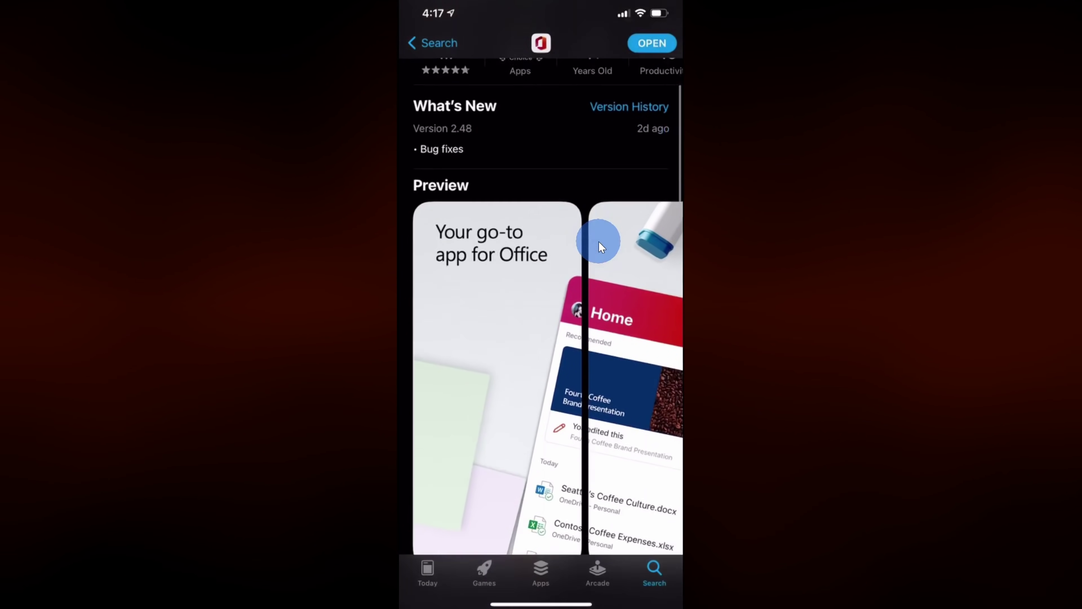
pyautogui.scroll(-1, 600, 247)
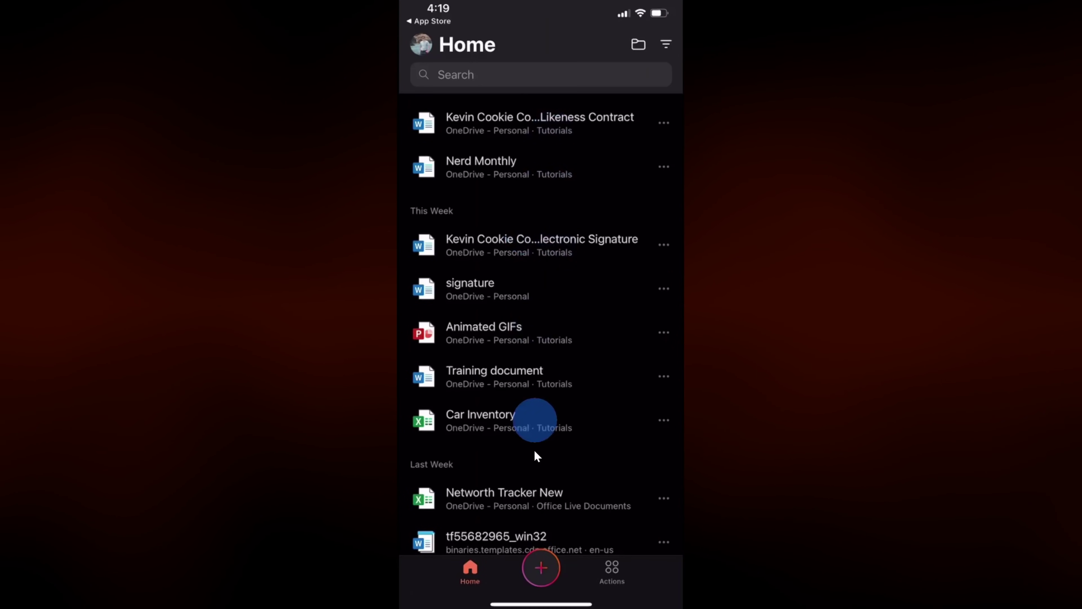
pyautogui.click(540, 572)
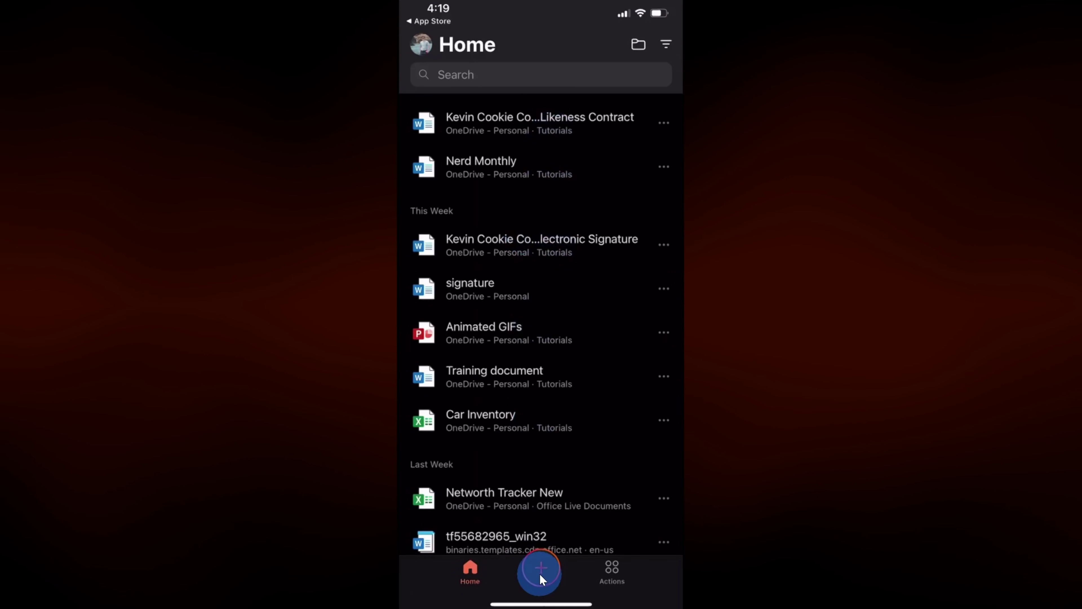
# Preview Quick Capture with Lens, then browse Actions: Image To Text, Scan to PDF, PDF to Word
pyautogui.click(622, 486)
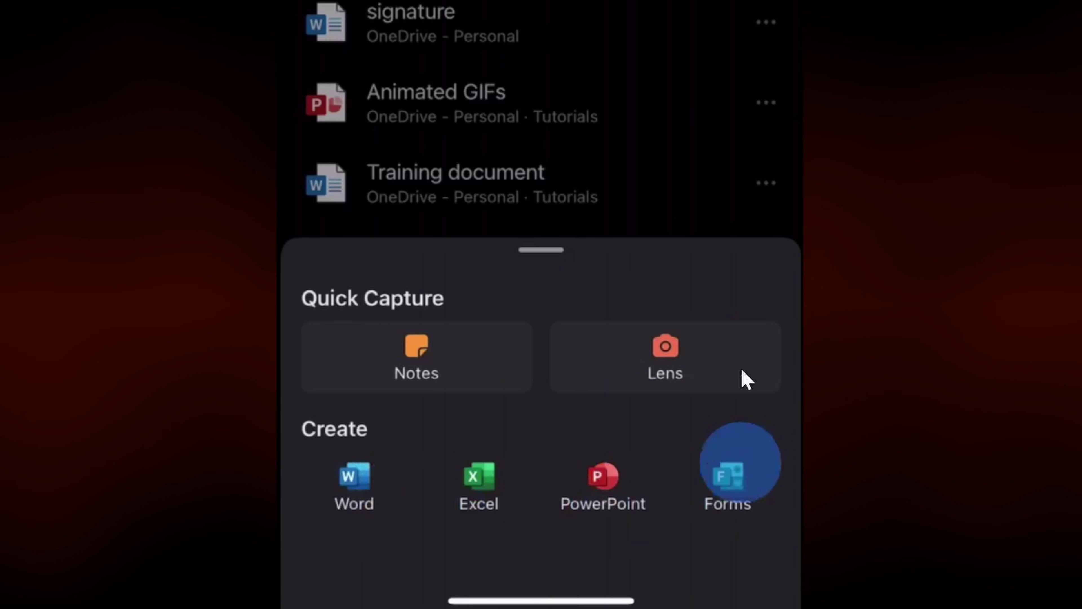
pyautogui.click(658, 183)
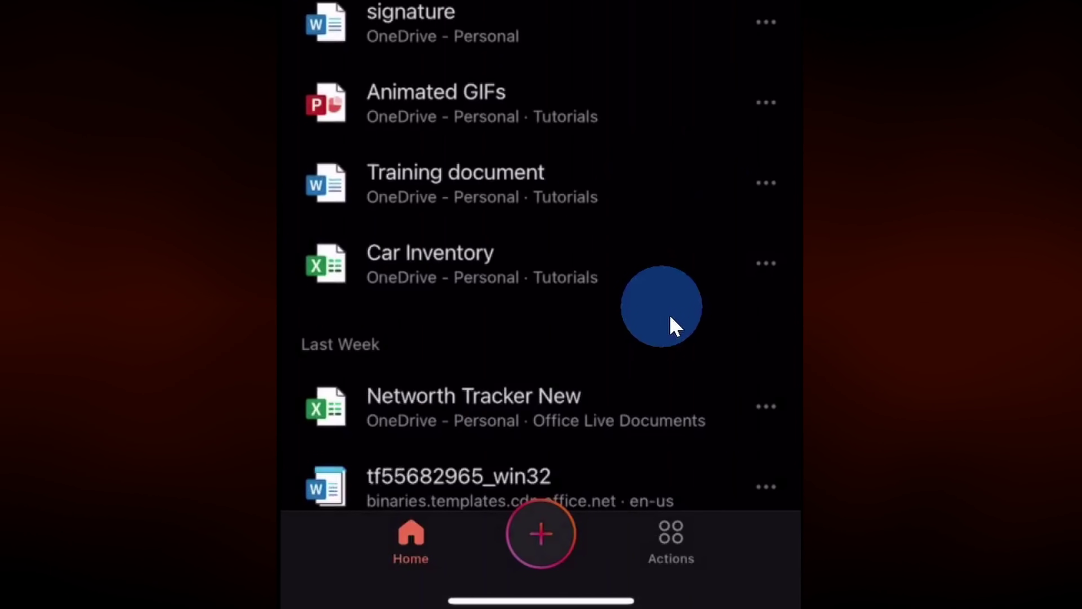
pyautogui.click(667, 537)
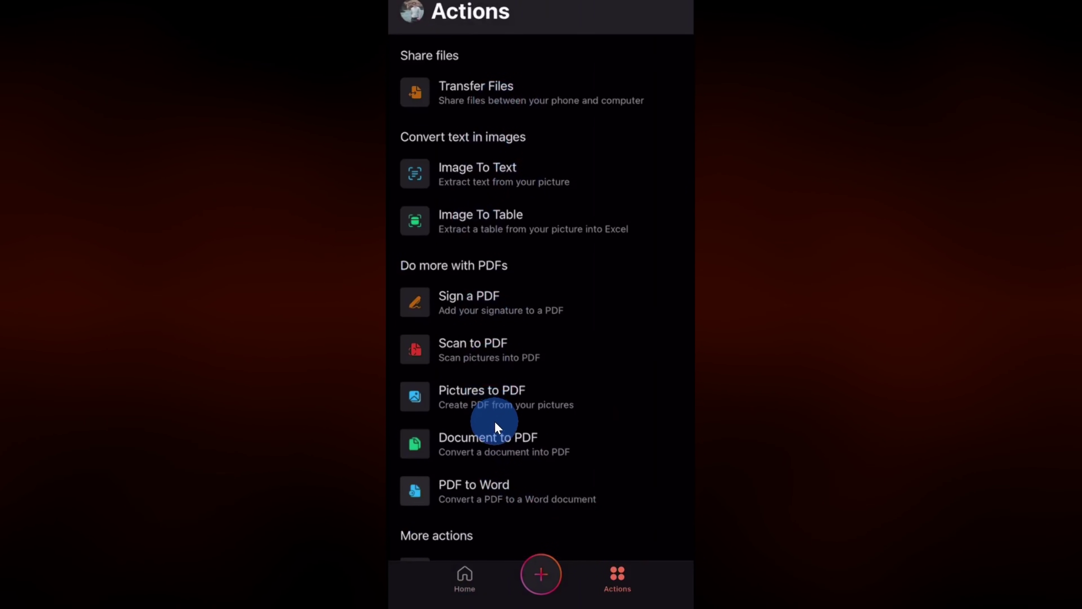
pyautogui.scroll(-3, 495, 421)
pyautogui.scroll(3, 494, 420)
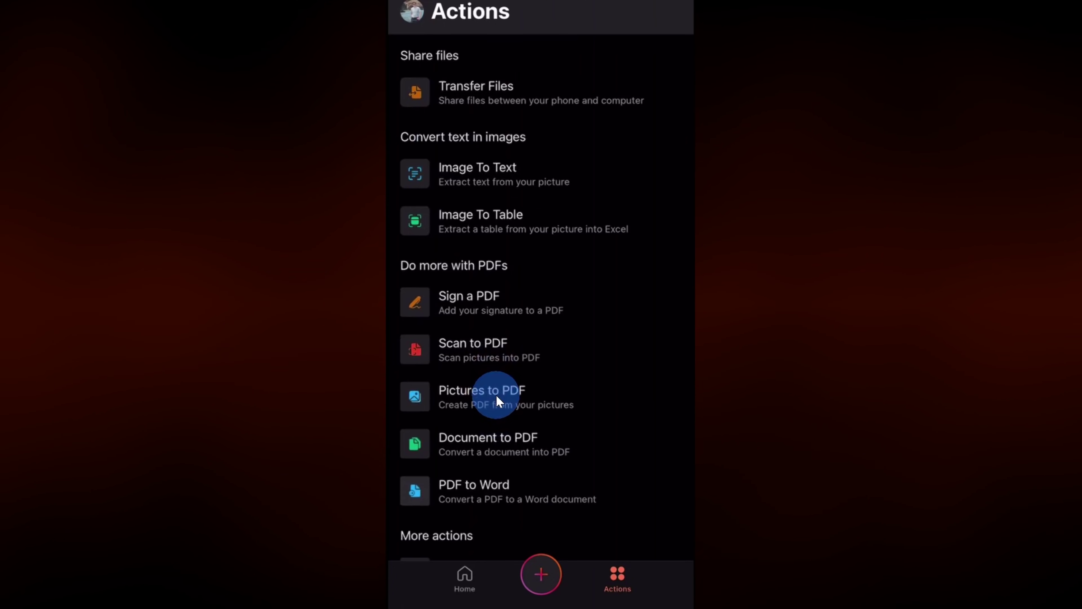
pyautogui.scroll(-5, 509, 280)
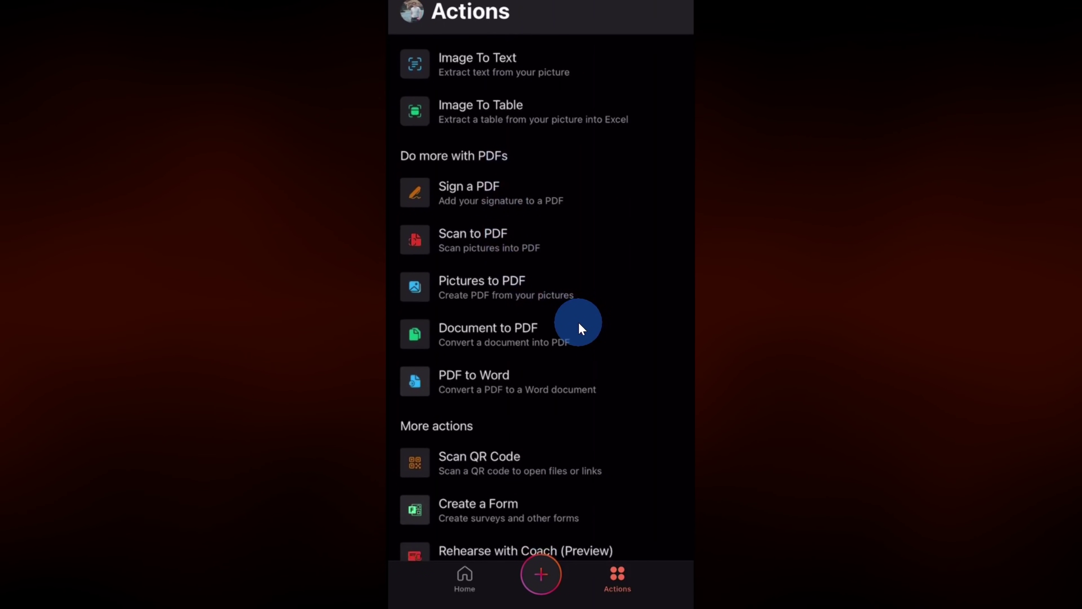
pyautogui.scroll(5, 581, 328)
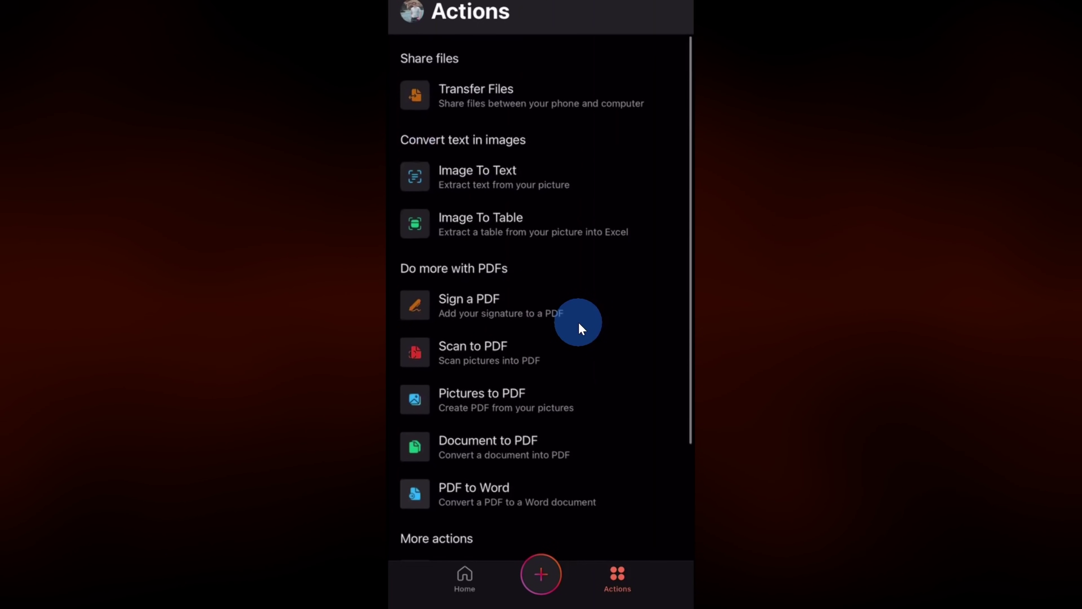